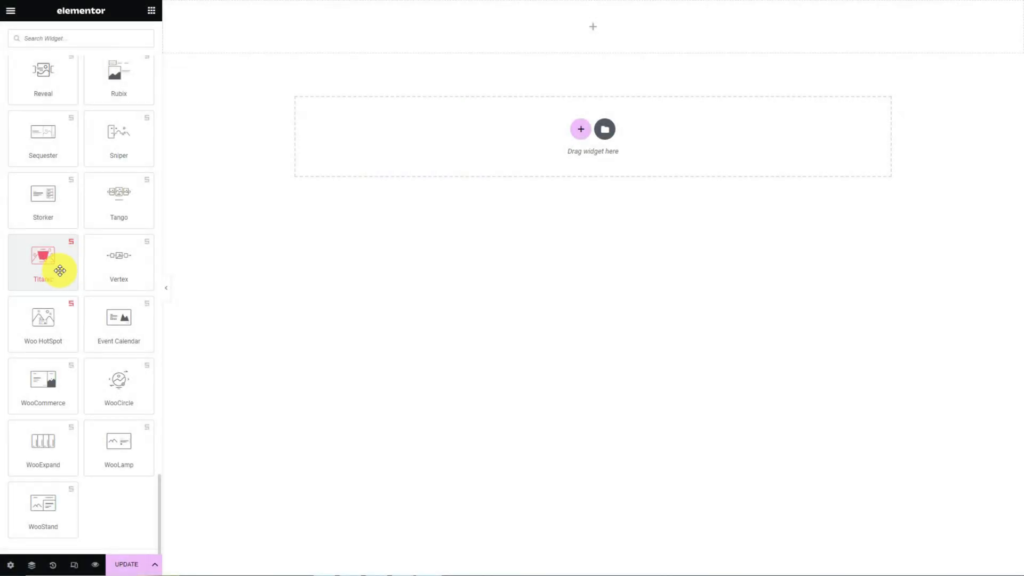
- Add the Titanic slider widget to the page's empty container and advance through its default slides
drag(59, 270, 575, 30)
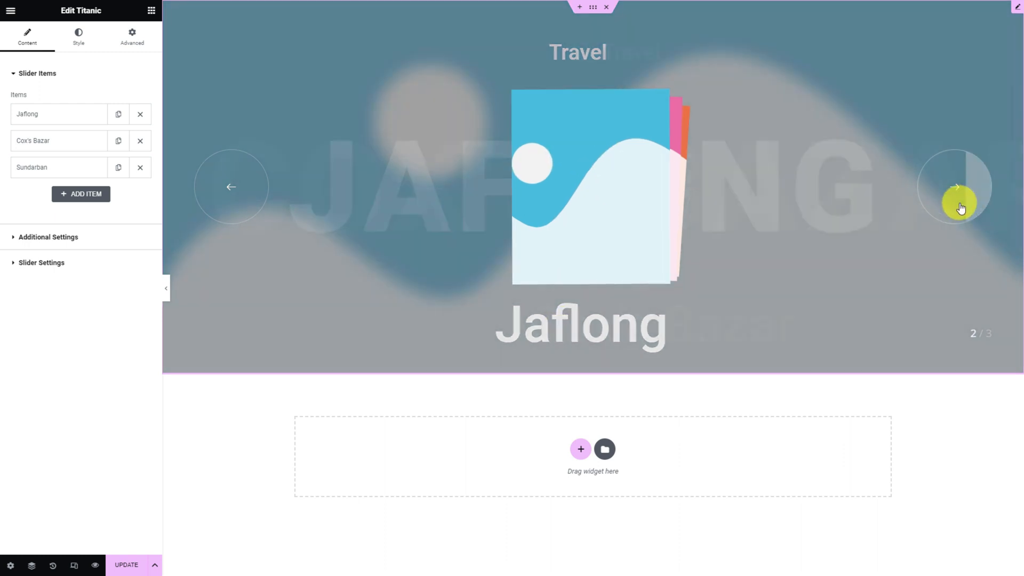
click(960, 202)
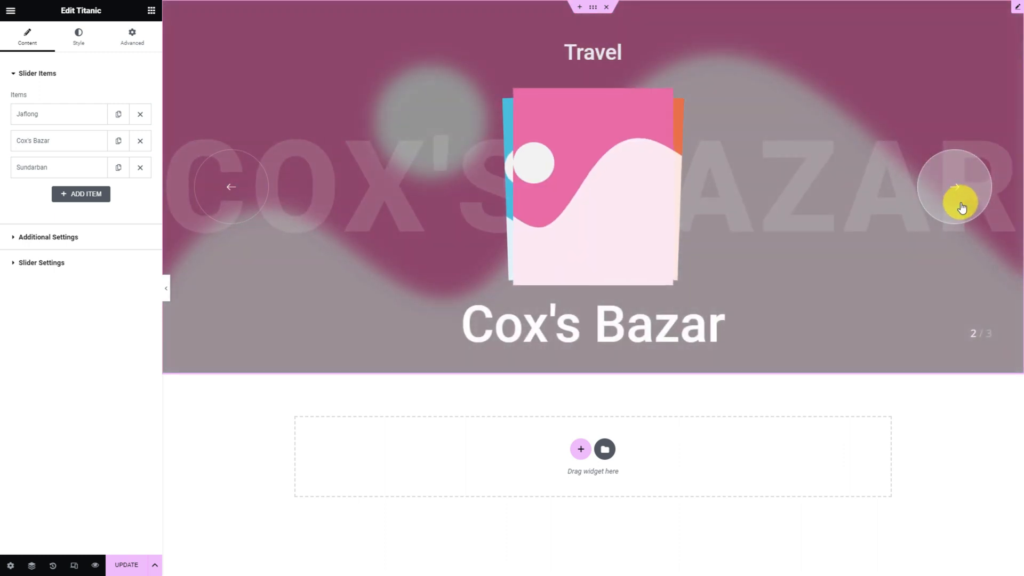
click(963, 204)
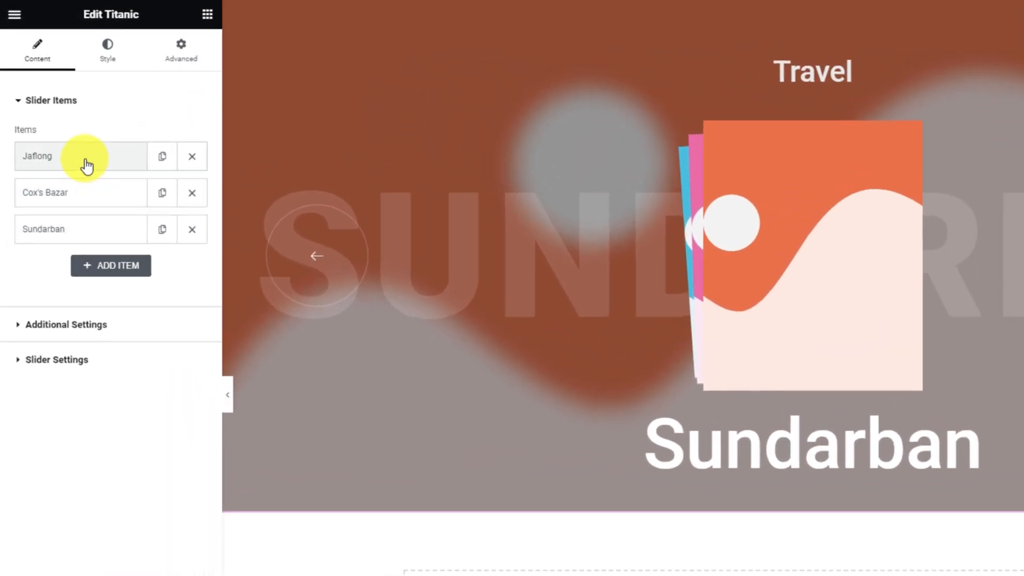
- Change the Jaflong slide's sub title to "Administrator" and its title to the person's full name
click(63, 116)
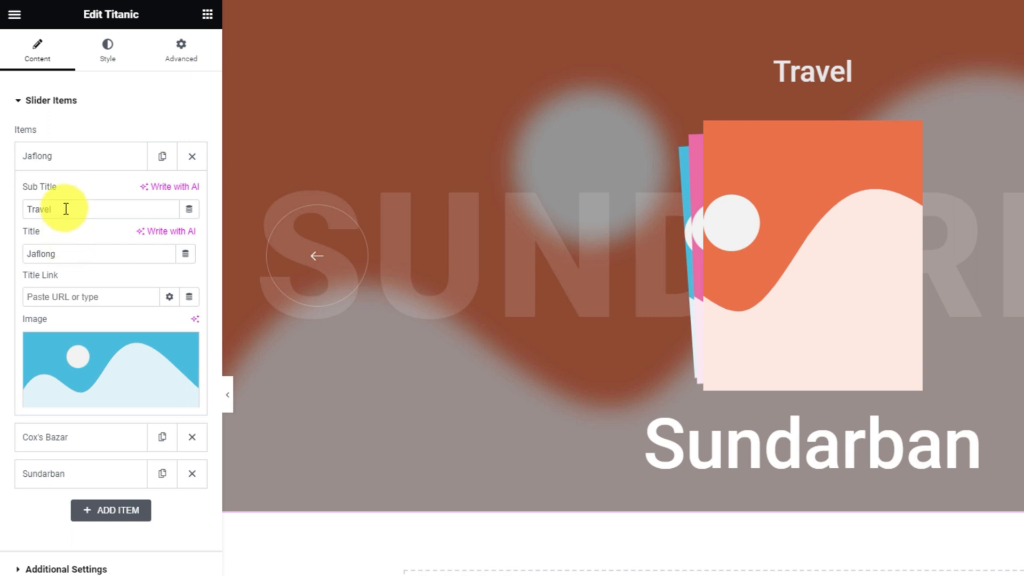
drag(66, 209, 6, 207)
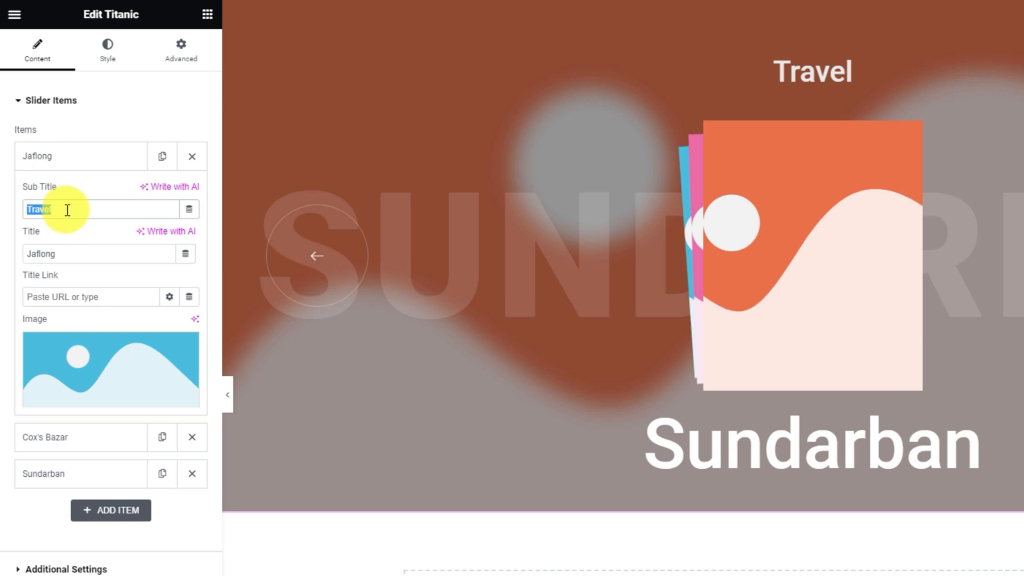
text(Administrator)
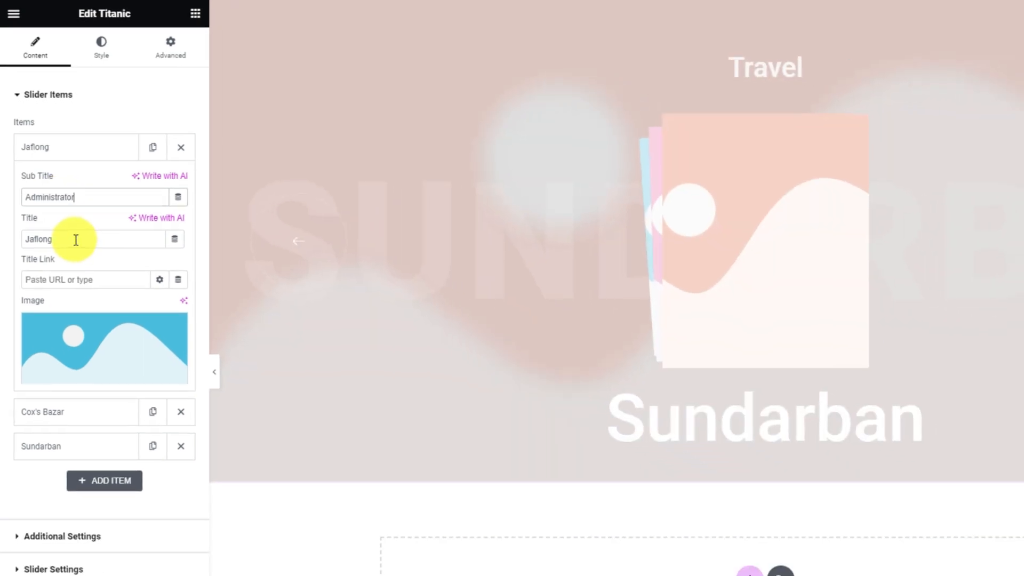
double_click(75, 253)
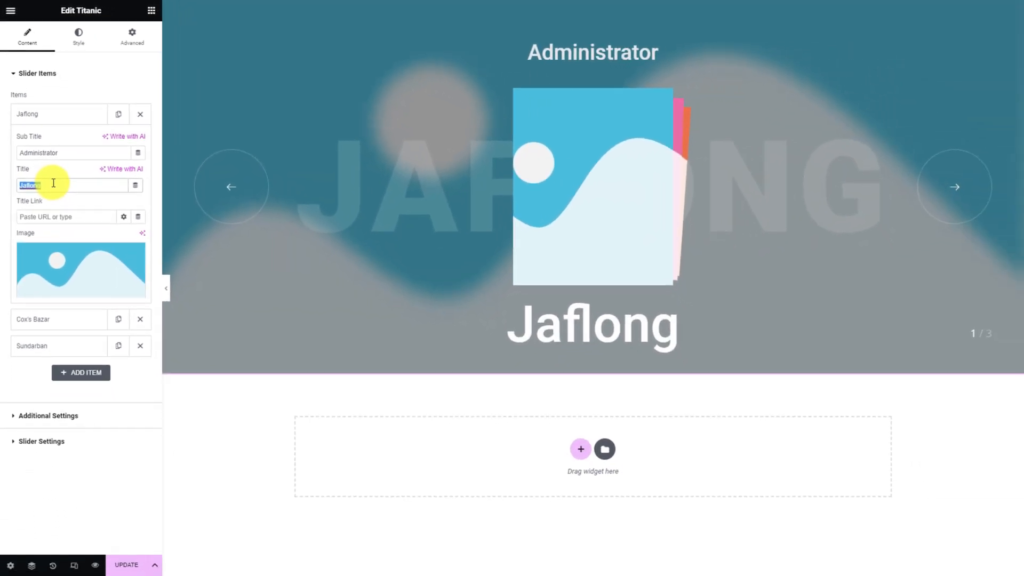
text(Victoria D. Nelson)
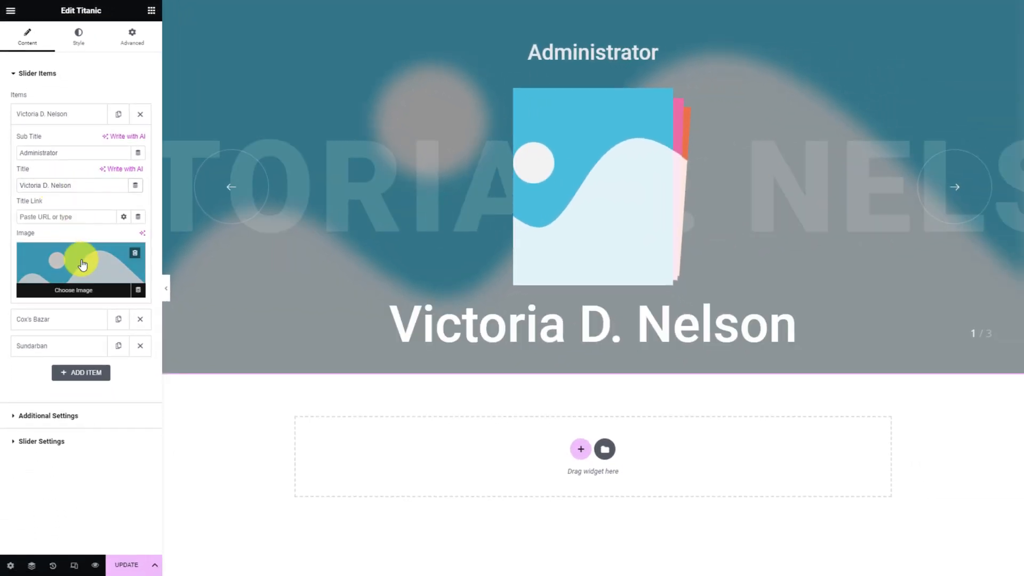
- Replace the first slide's image with the media library photo of the man in a pink sweater and sunglasses
click(80, 263)
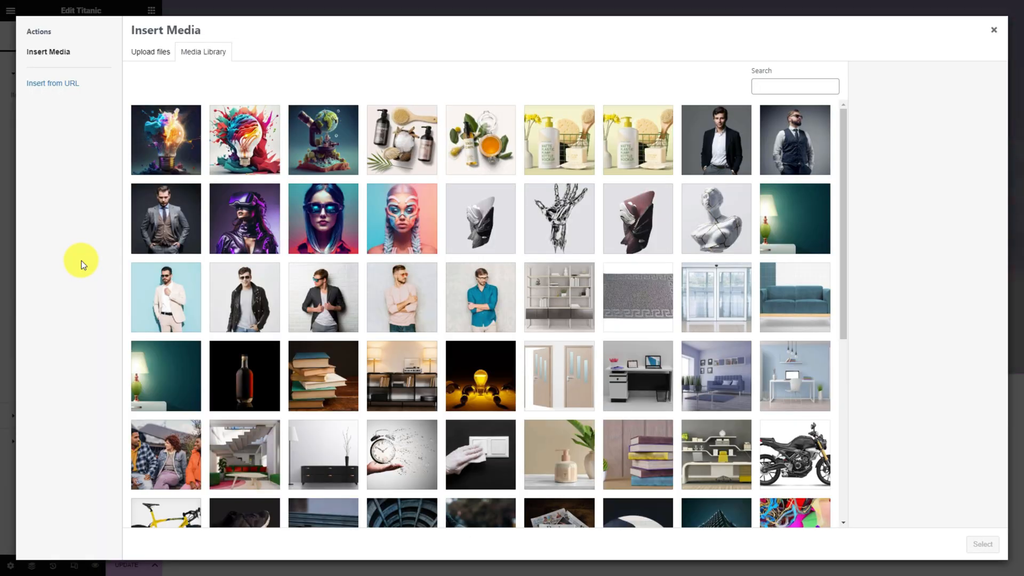
click(401, 298)
click(983, 544)
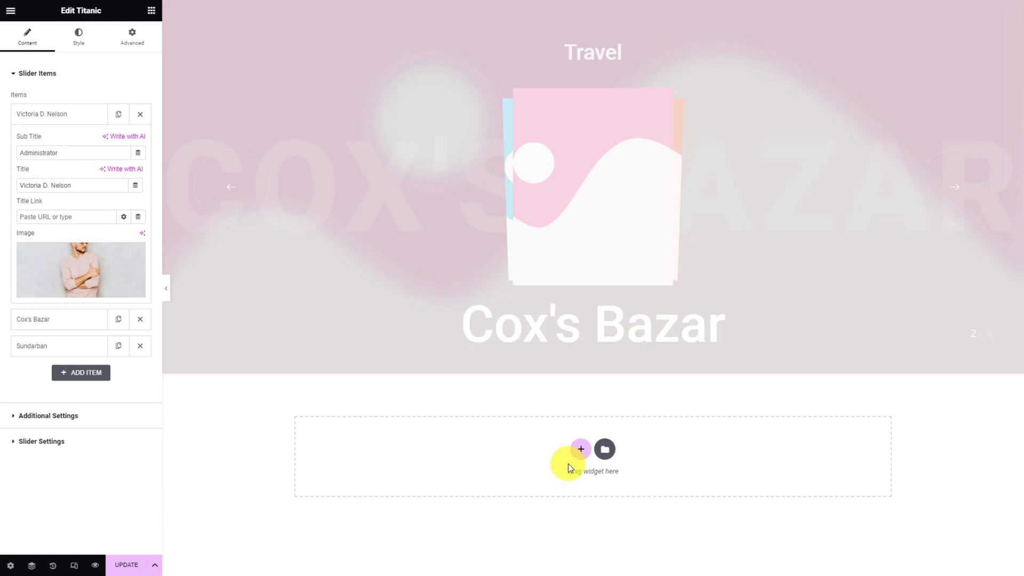
click(46, 115)
- Set up the Cox's Bazar slide with sub title "Technician", the person's full name as title, and the black leather jacket photo
click(48, 141)
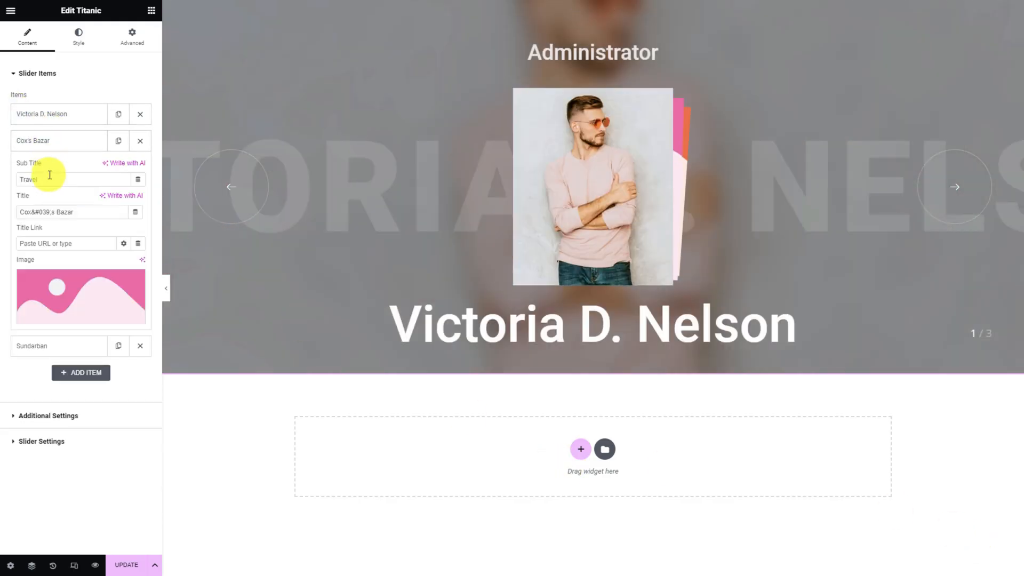
triple_click(69, 212)
text(Victoria D. Nelson)
click(73, 283)
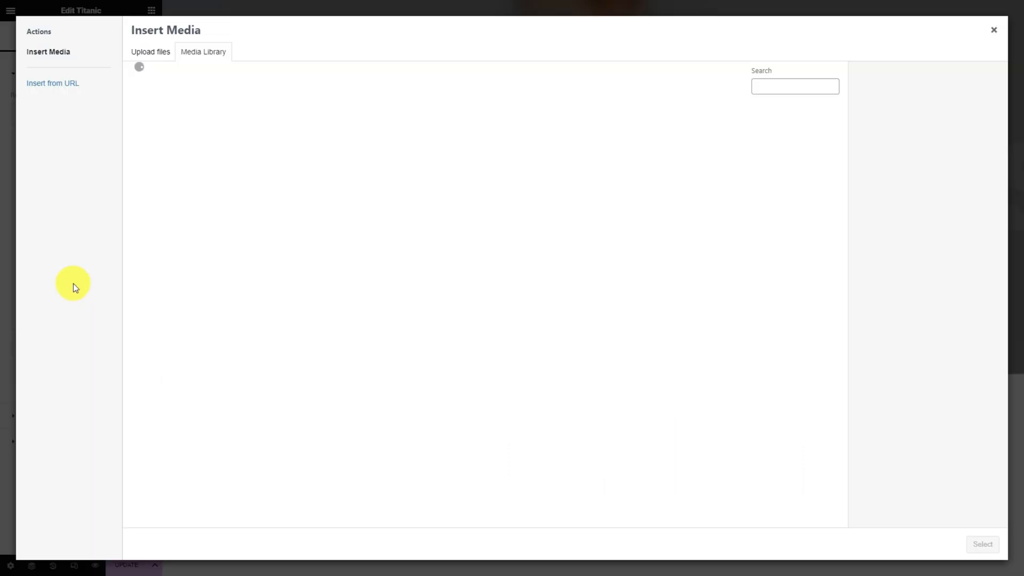
click(245, 297)
click(984, 544)
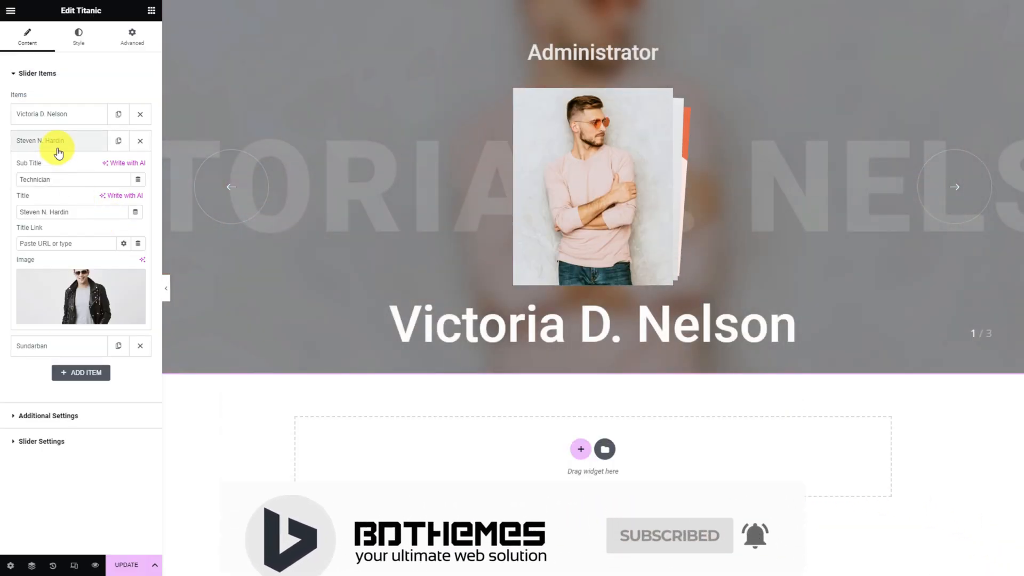
click(57, 148)
- Change the Sundarban slide's sub title to "Hygienist" and replace its title with the person's full name
click(62, 167)
drag(59, 206, 16, 209)
text(Hygienist)
triple_click(81, 238)
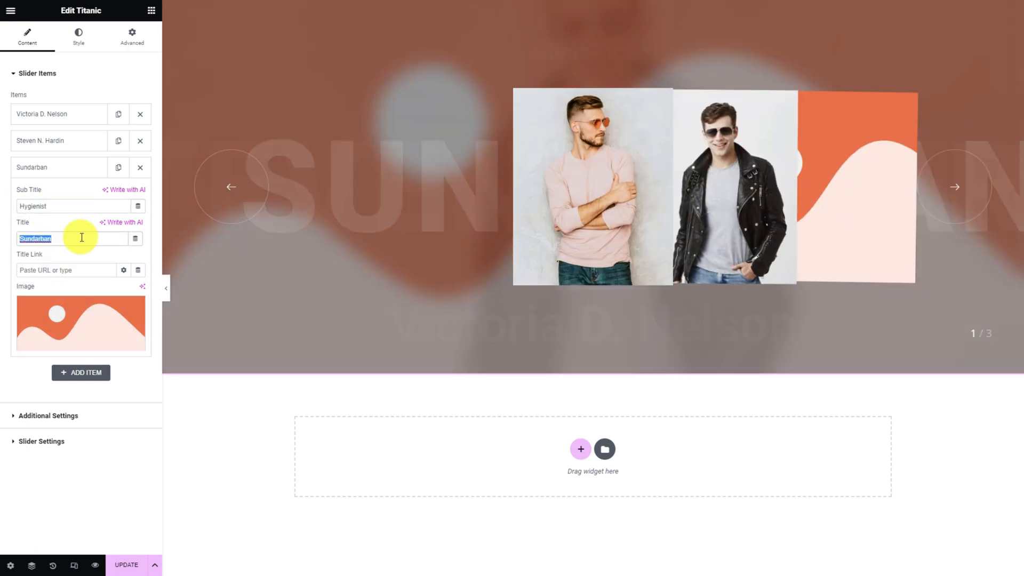
- Give the third slide the media library photo of the man in a dark blazer, and preview the slides
click(86, 323)
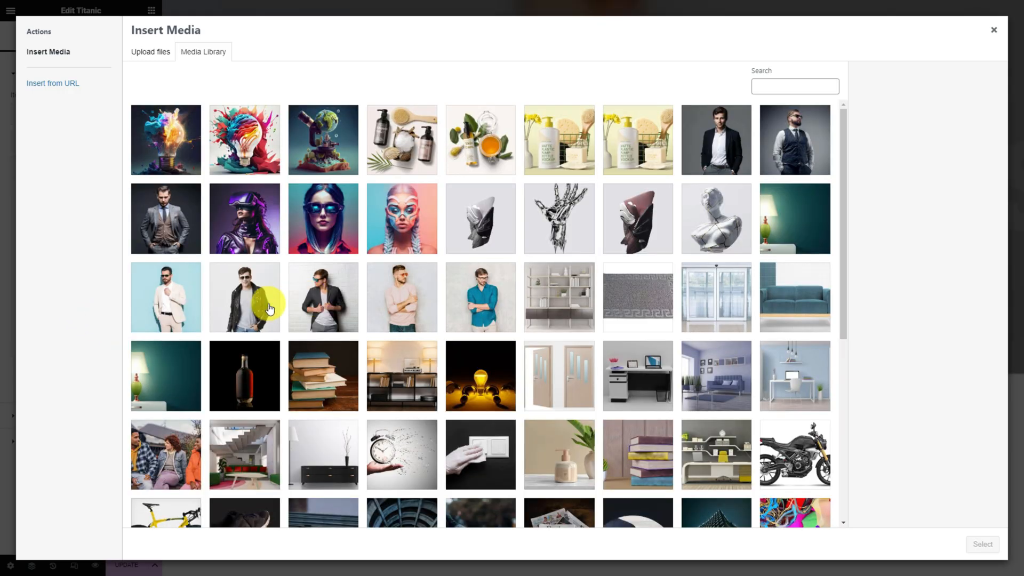
click(330, 307)
click(983, 544)
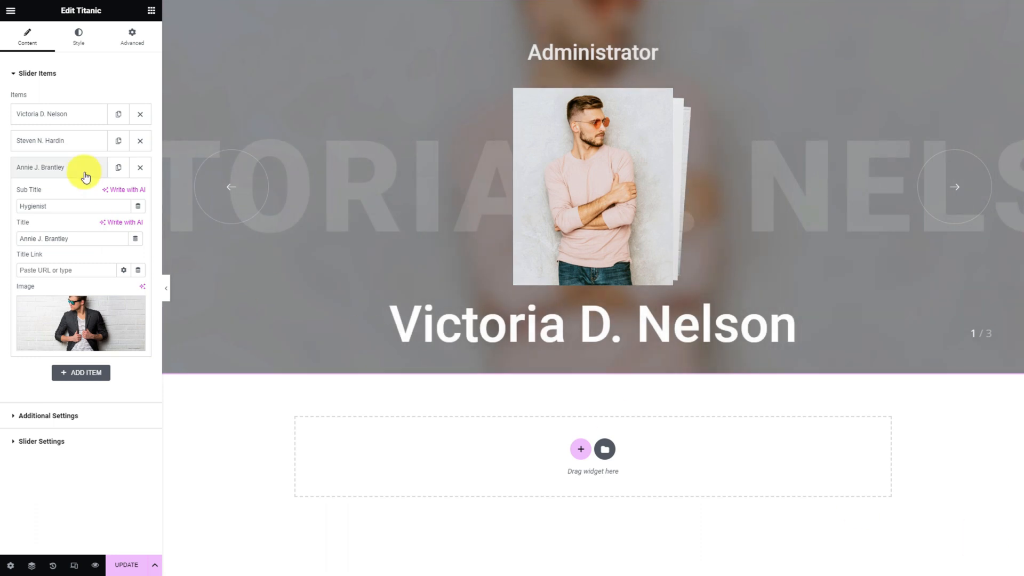
click(82, 169)
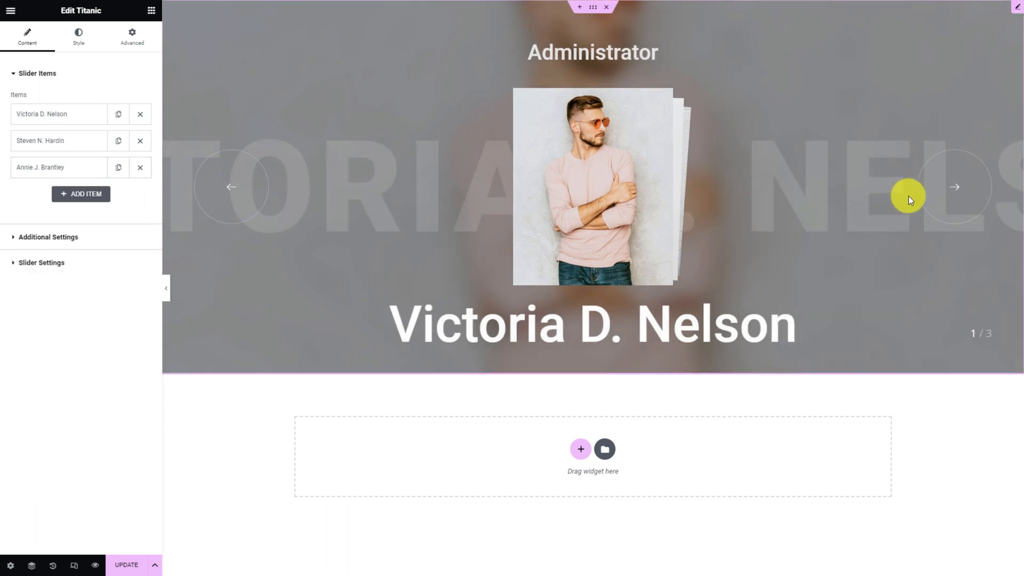
click(951, 191)
click(952, 192)
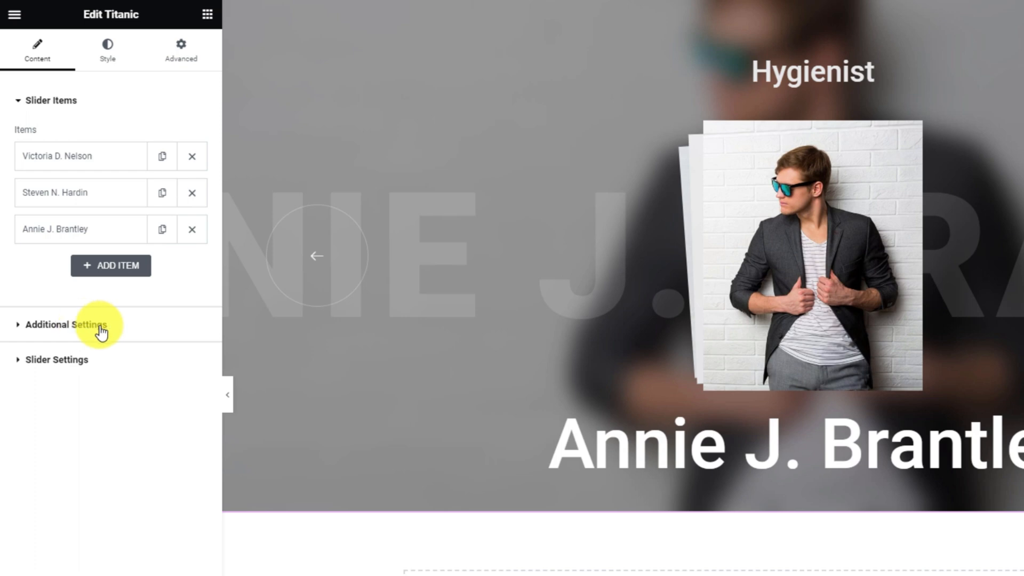
- Set the slider height to 900 px, and switch the title display off and back on
click(102, 326)
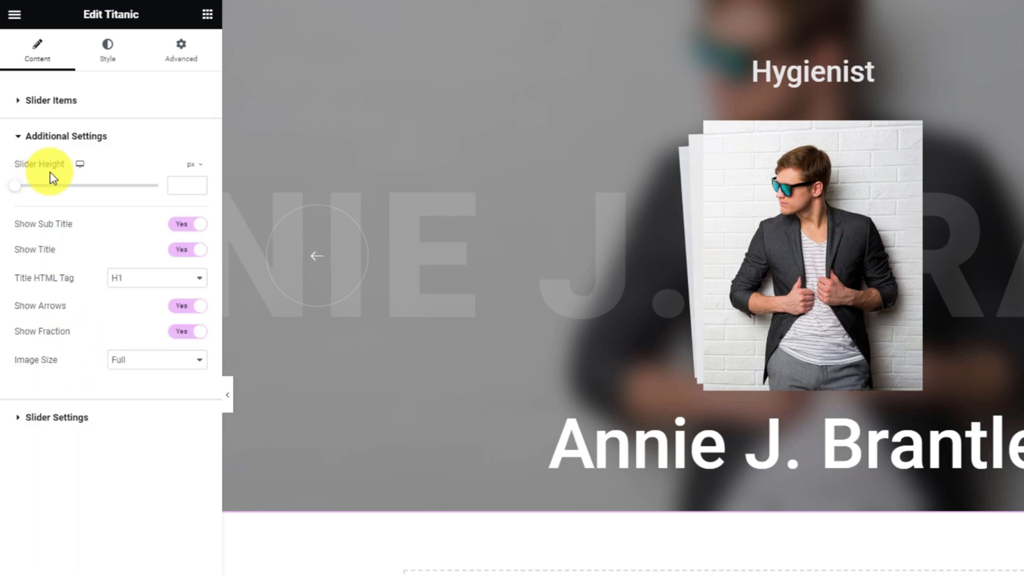
drag(14, 191, 167, 183)
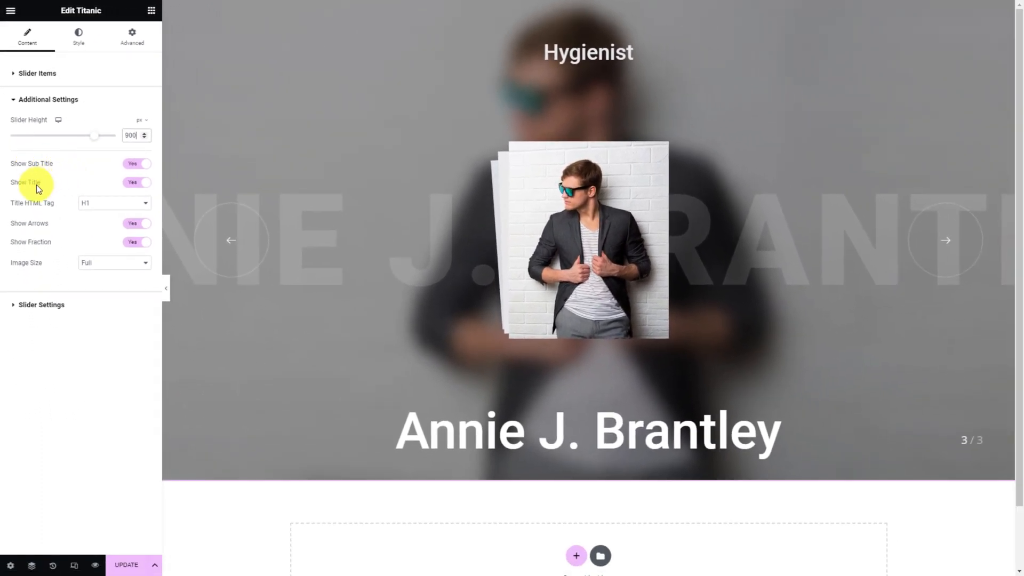
click(143, 183)
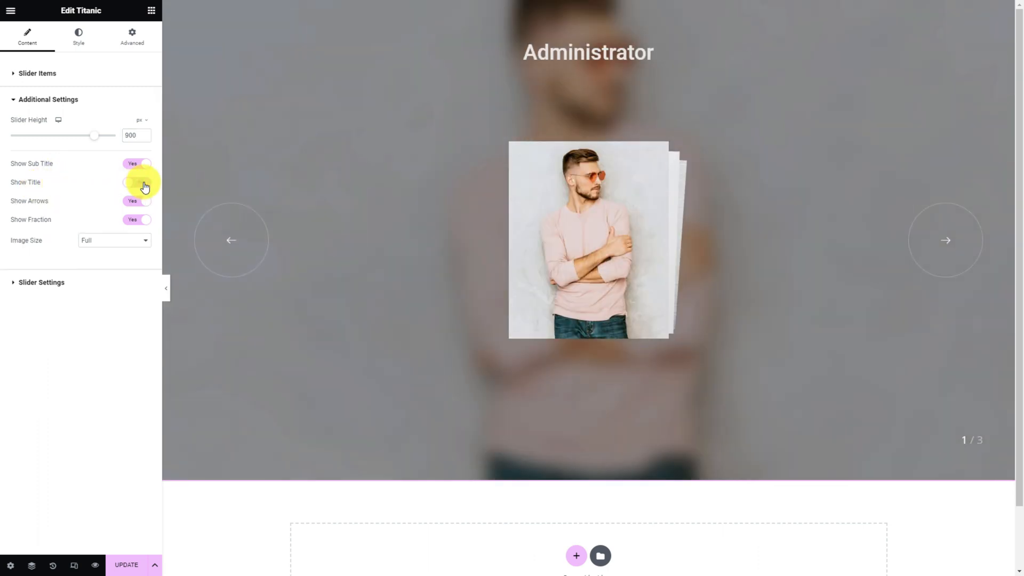
click(144, 184)
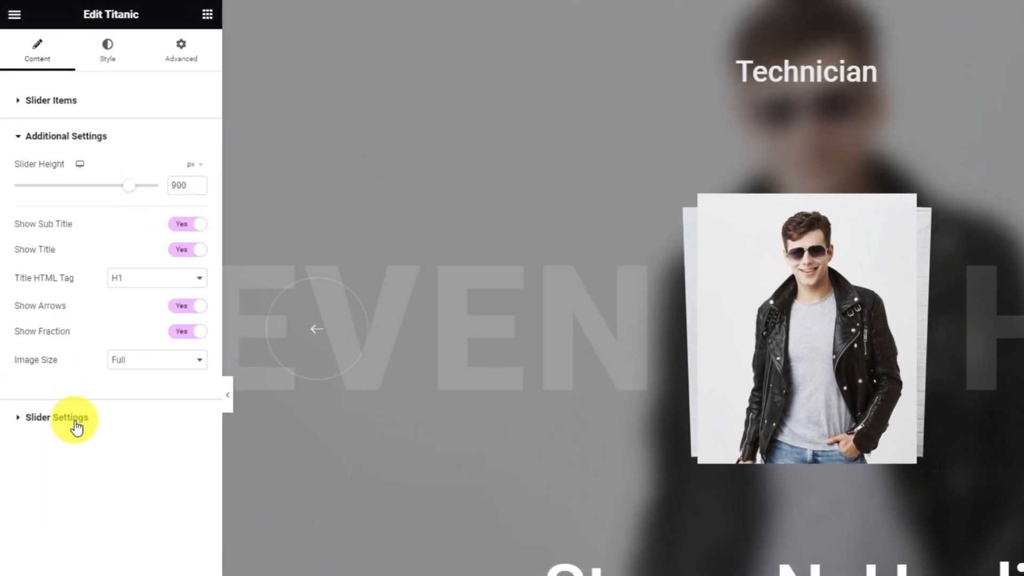
- Enable looping in the slider's playback settings
click(69, 417)
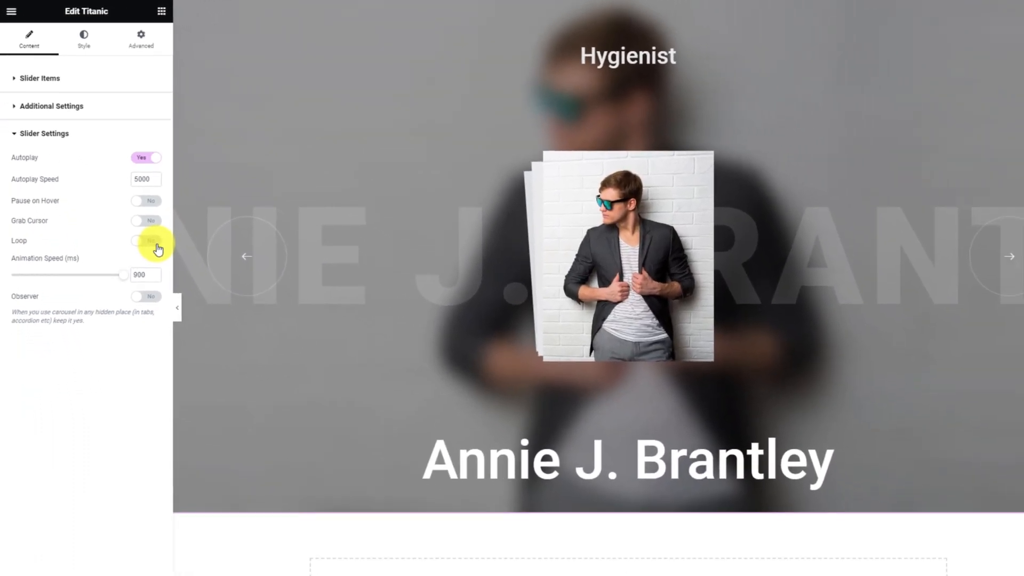
click(154, 245)
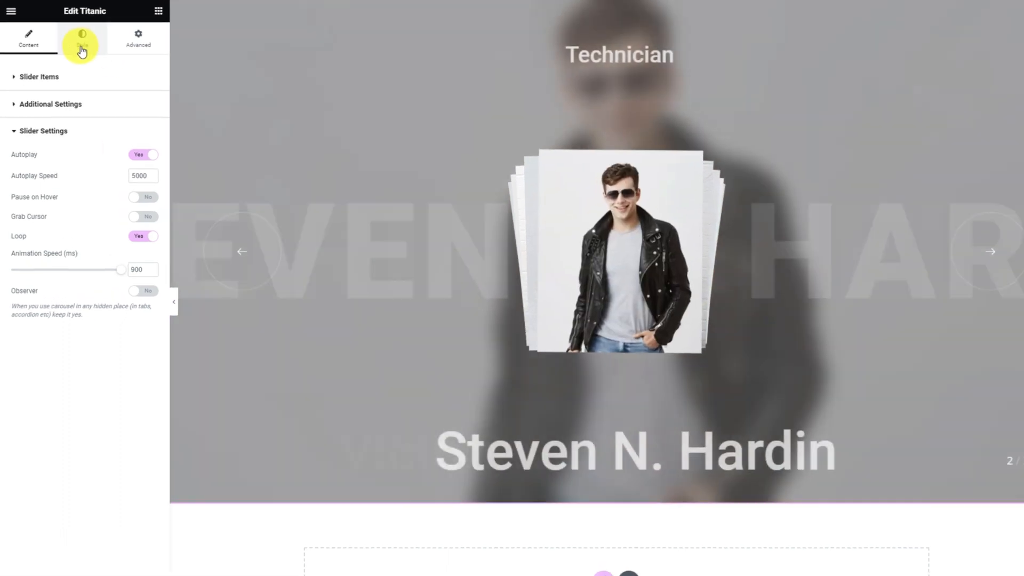
- Give the image style a Background overlay of gradient type with #00000026 as its first color
click(78, 48)
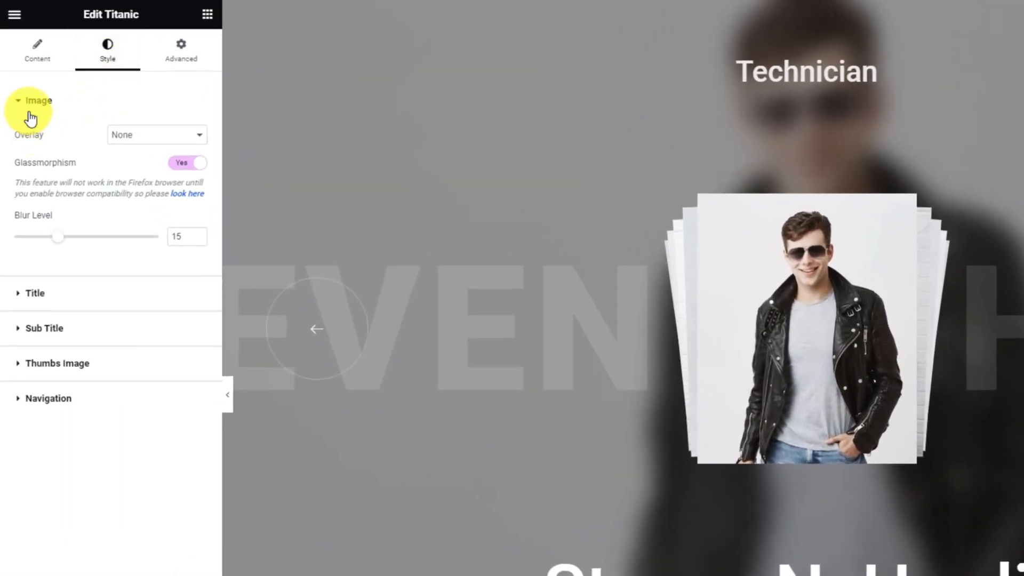
click(156, 136)
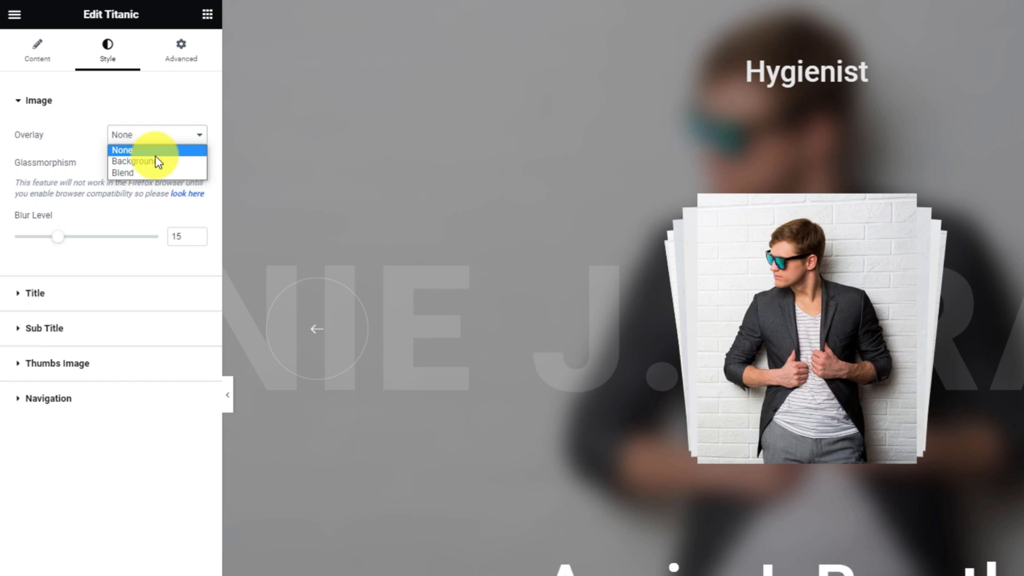
click(156, 161)
click(199, 168)
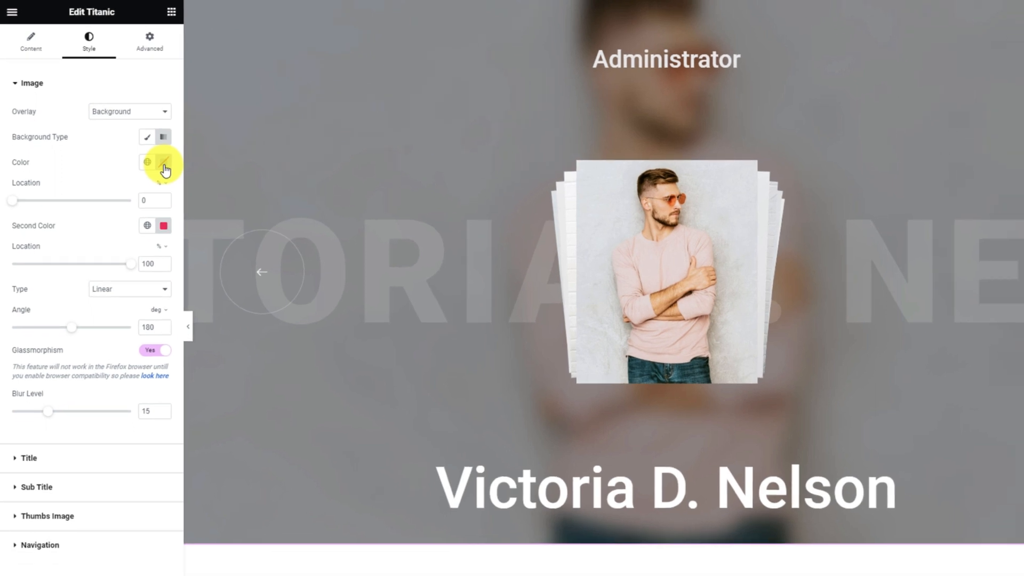
click(164, 165)
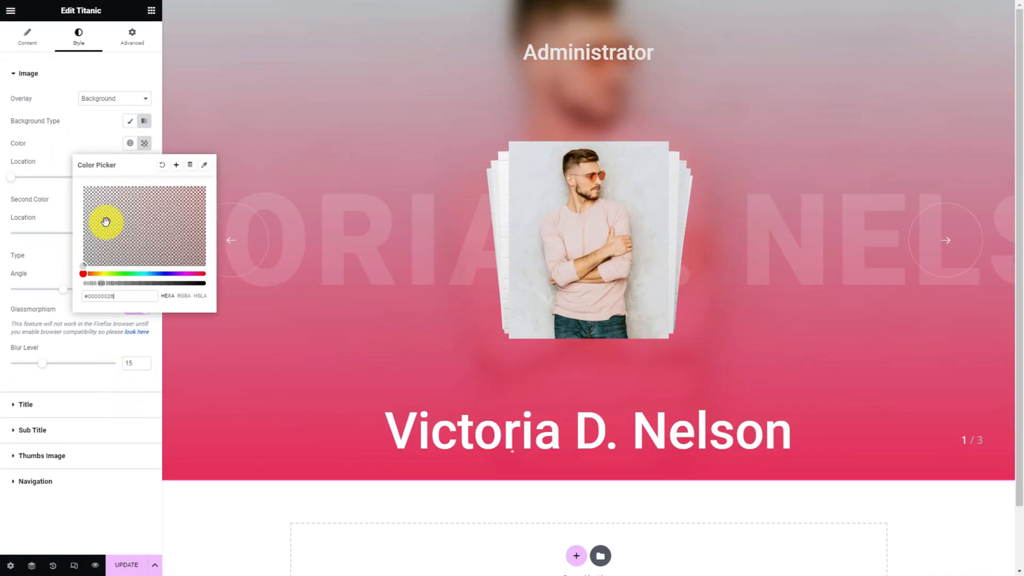
click(99, 157)
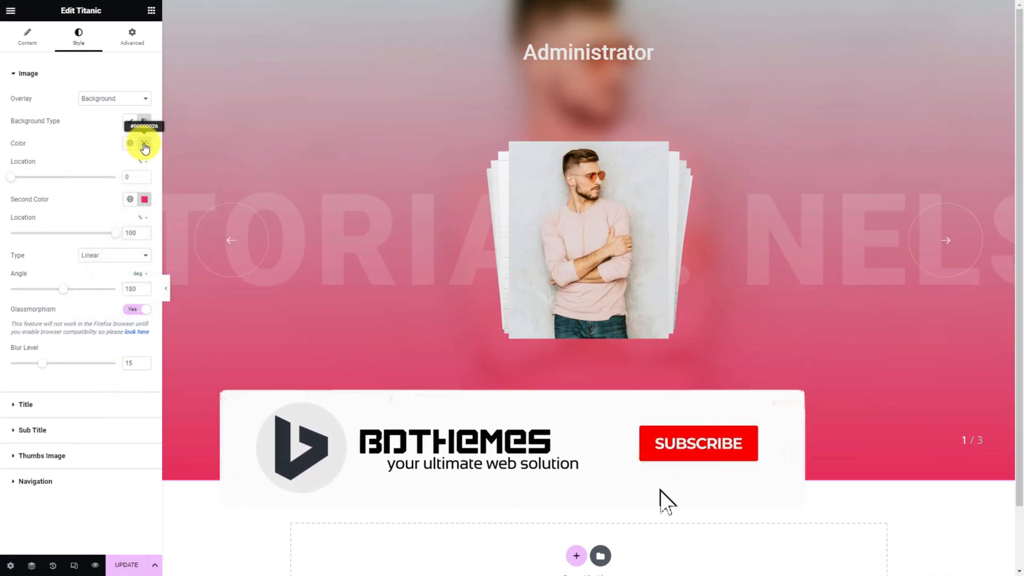
- Set the second color of the image overlay's gradient to #002133A6
click(144, 200)
key(ctrl+v)
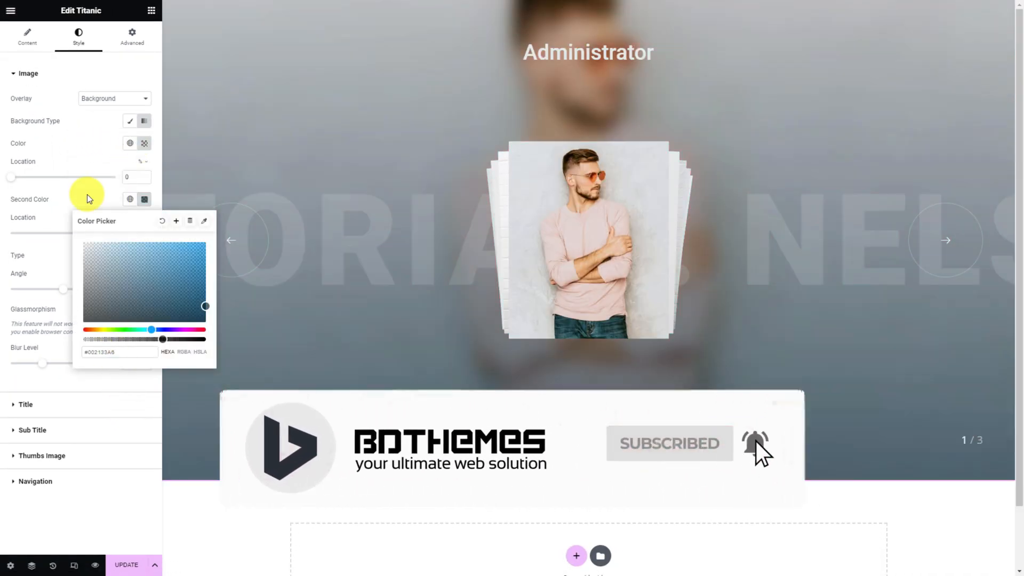
click(87, 192)
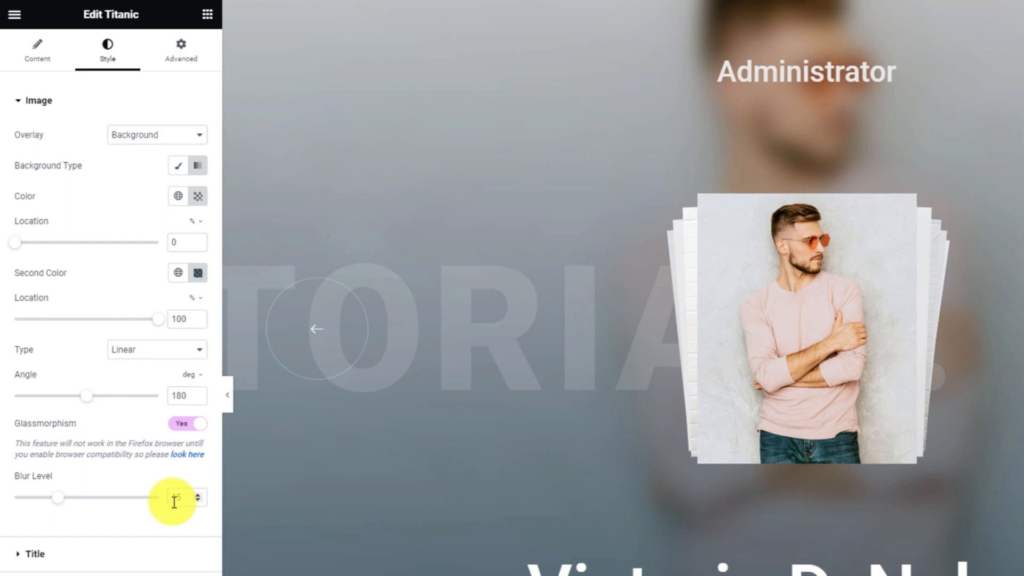
- Set the main title's text color to white in the title styling
click(36, 554)
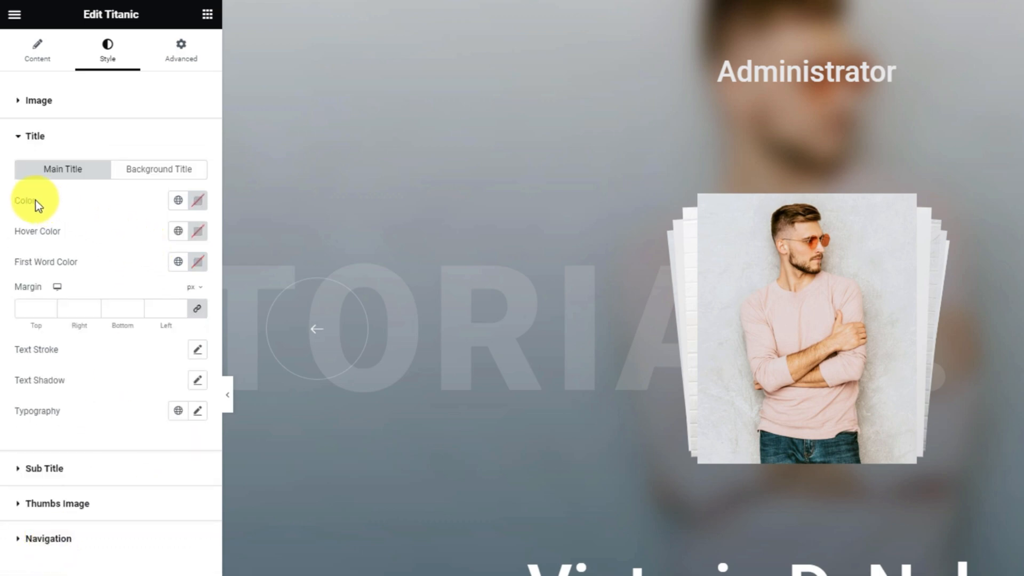
click(196, 202)
drag(173, 268, 104, 254)
click(108, 202)
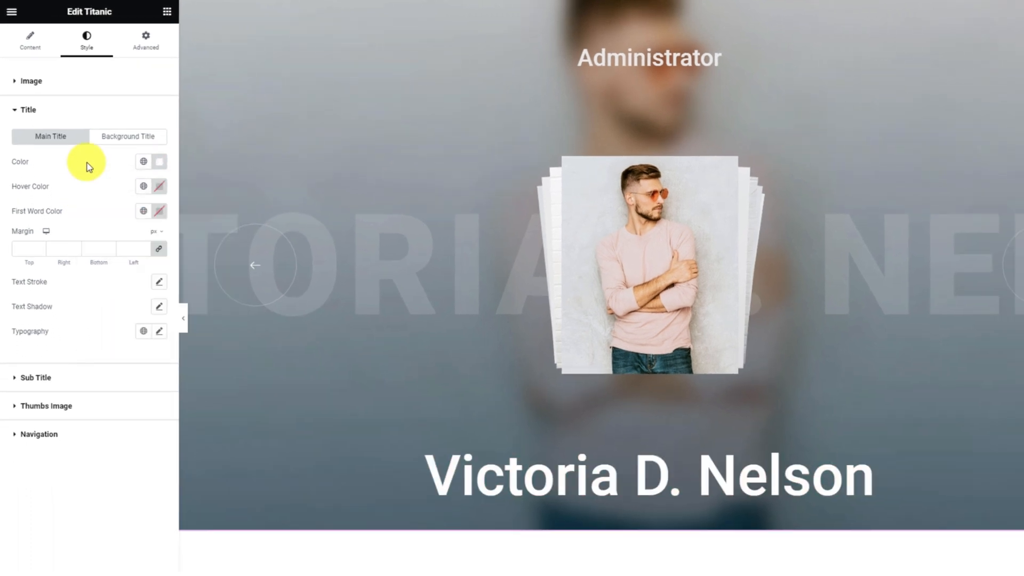
- Set the main title's first word color to #FFB737
click(160, 211)
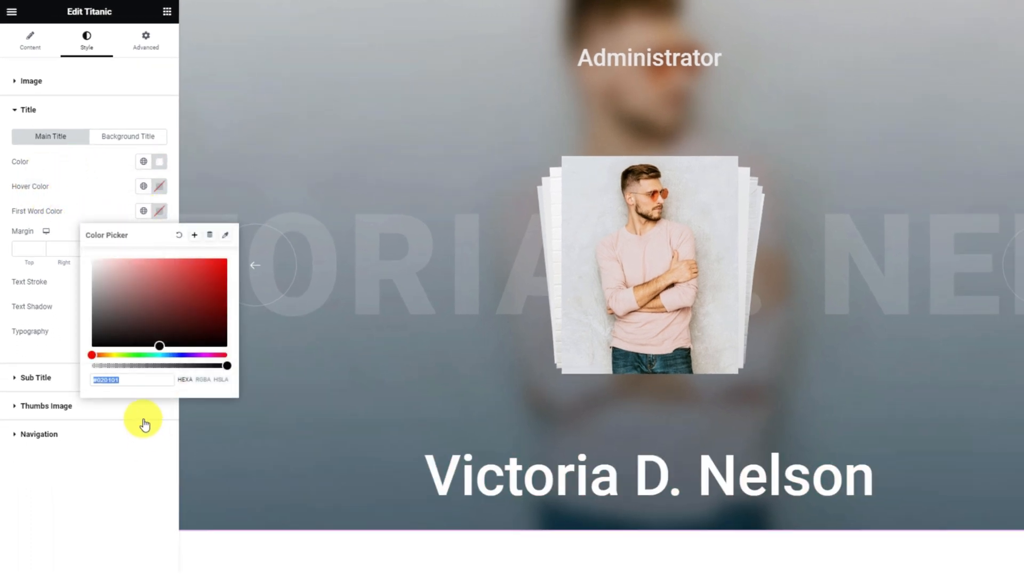
text(#FFB737)
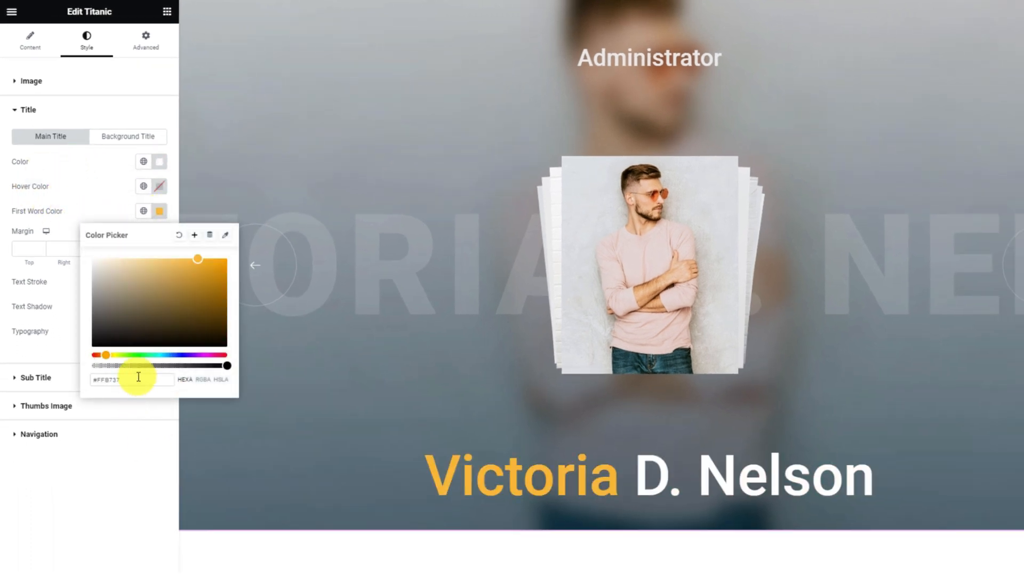
- Set the main title's typography to the Oswald font family at 100 px
click(111, 219)
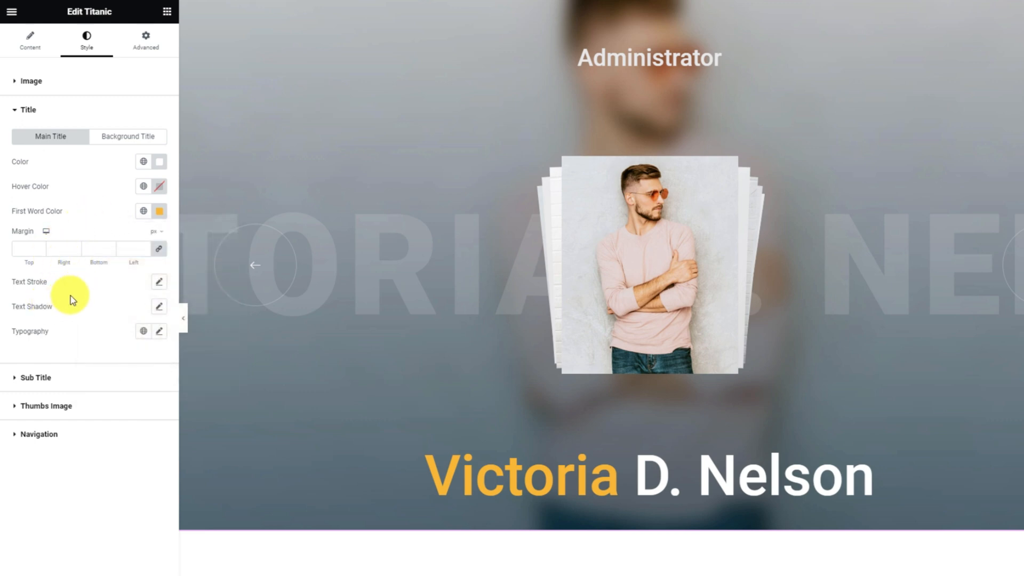
click(158, 331)
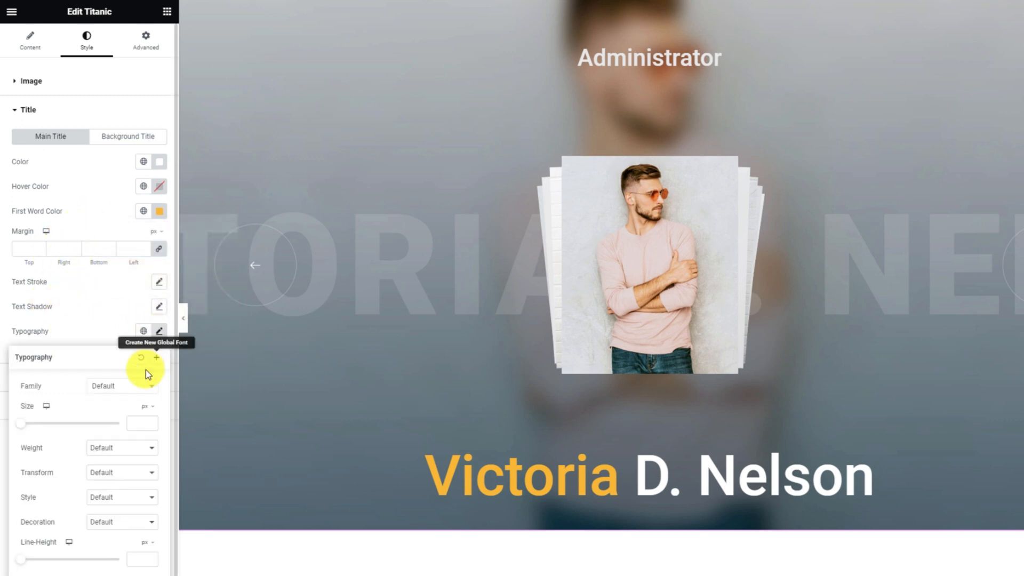
click(124, 392)
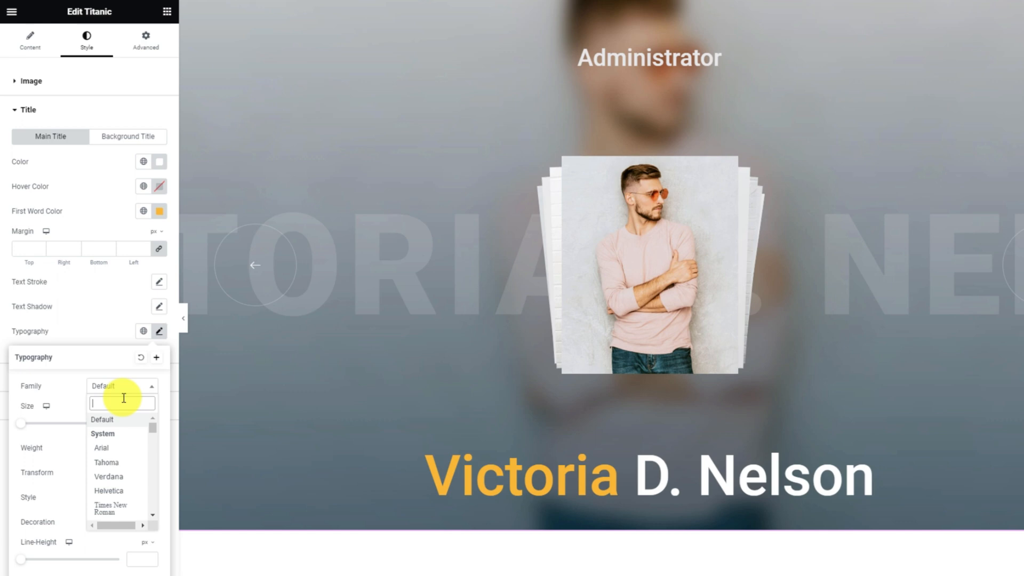
text(oswa)
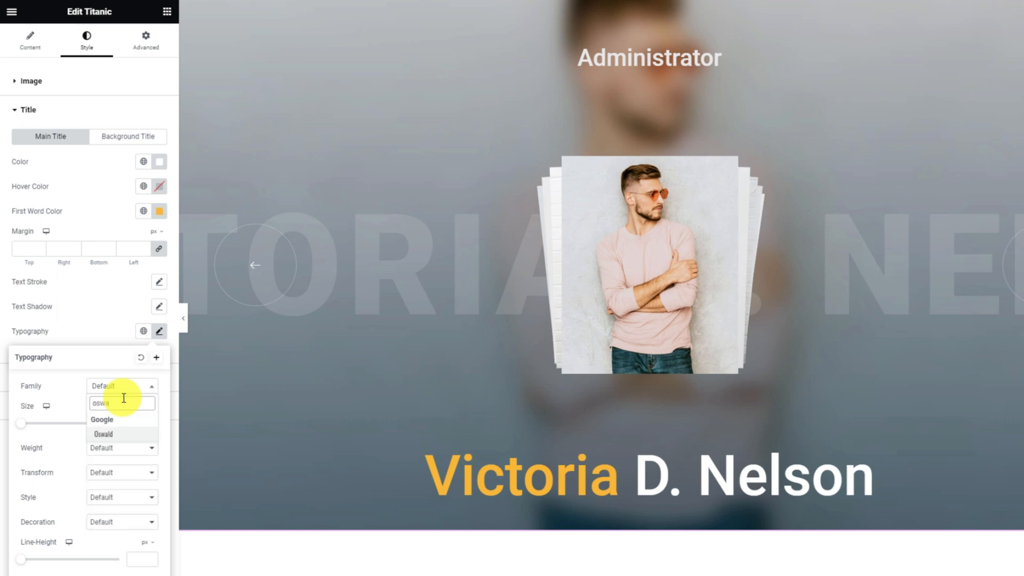
click(108, 434)
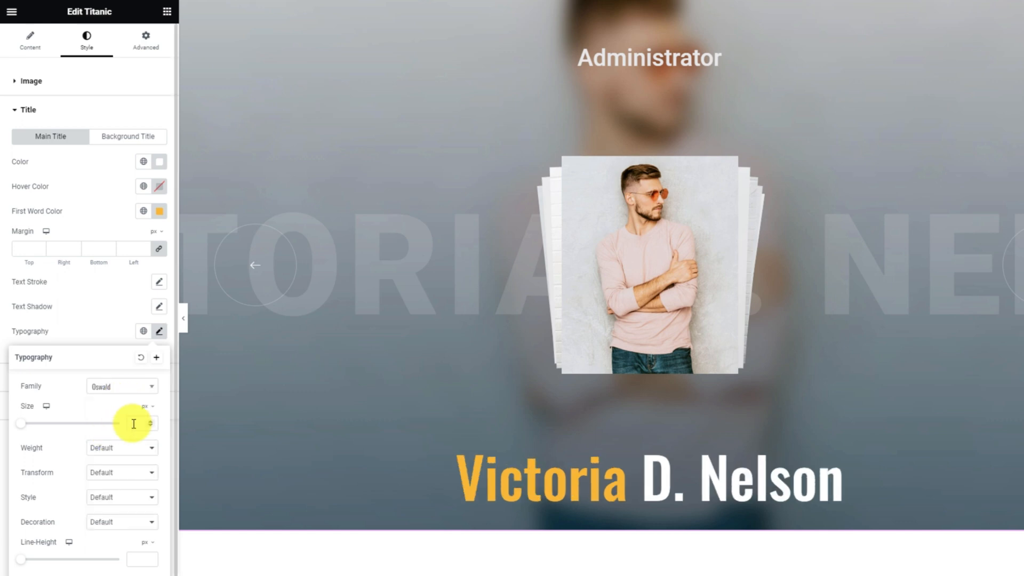
click(133, 424)
text(100)
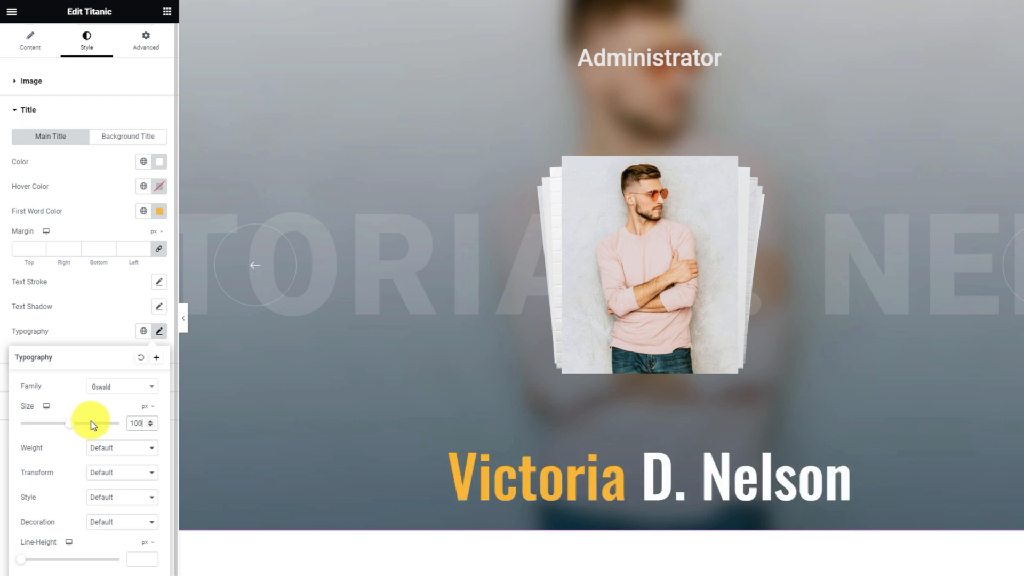
- Give the main title a weight of 700 (Bold) and an Uppercase transform
click(101, 448)
click(98, 508)
click(103, 474)
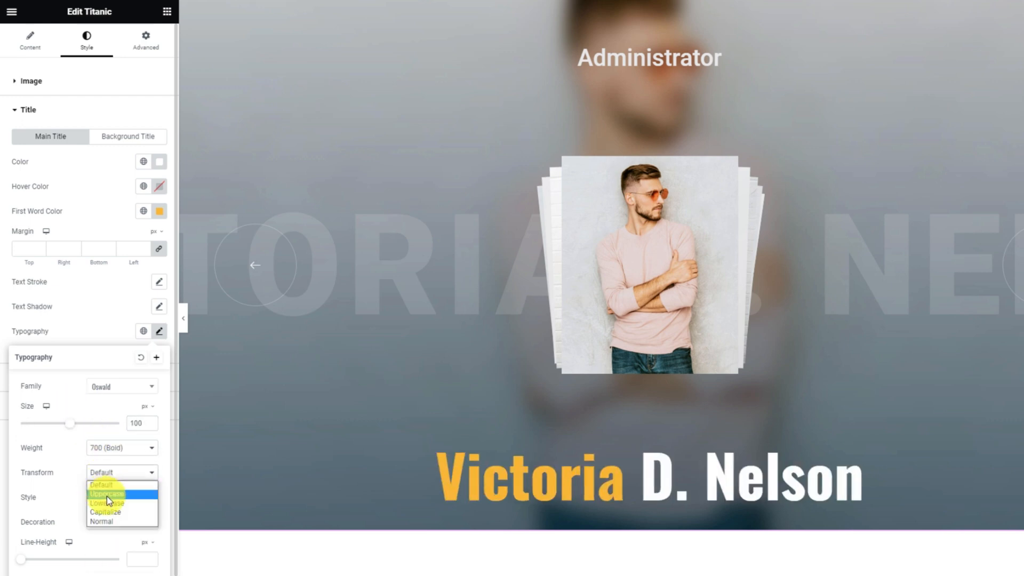
click(115, 499)
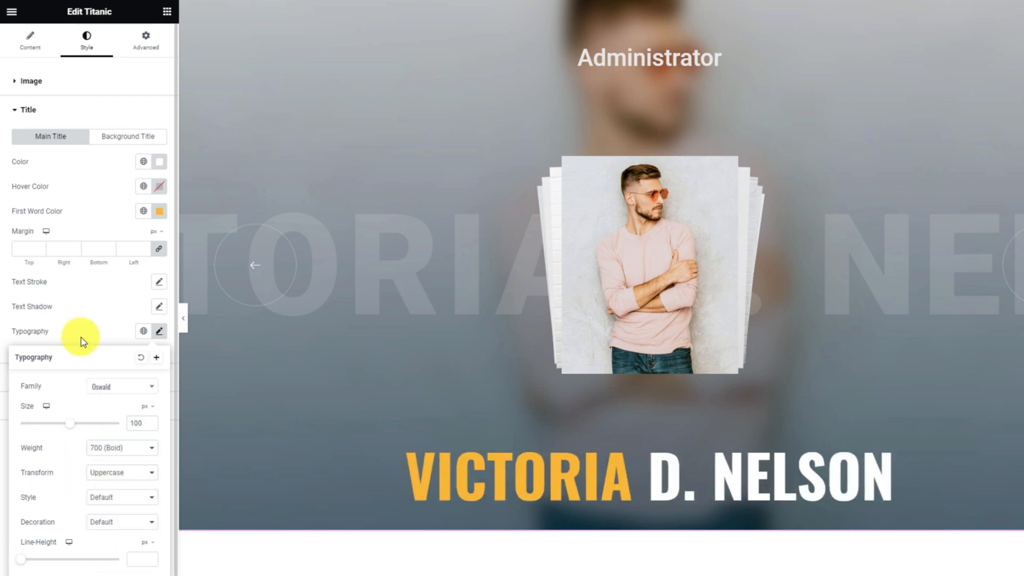
click(89, 326)
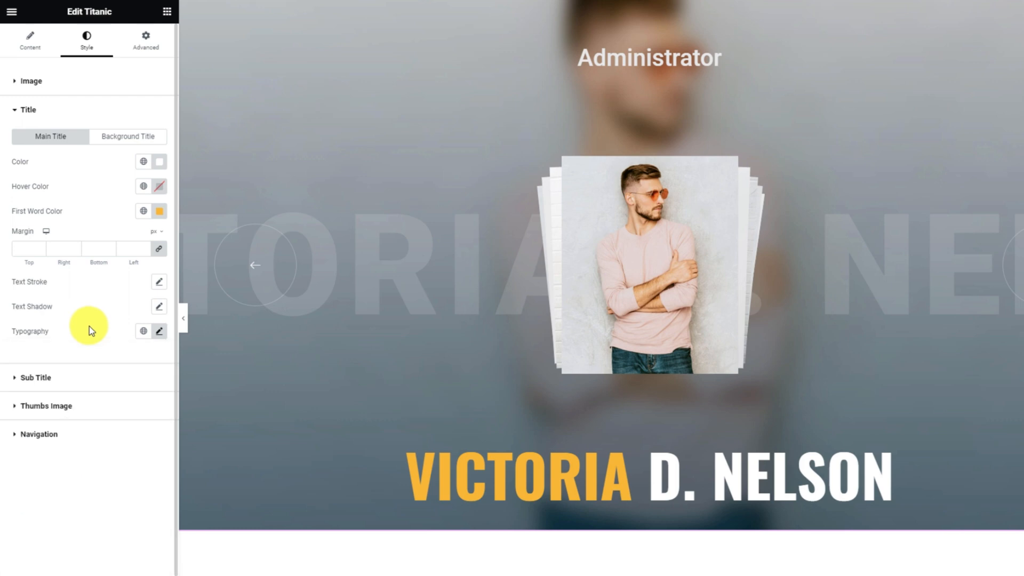
- Set the background title's color to #0000000A in the title styling
click(128, 137)
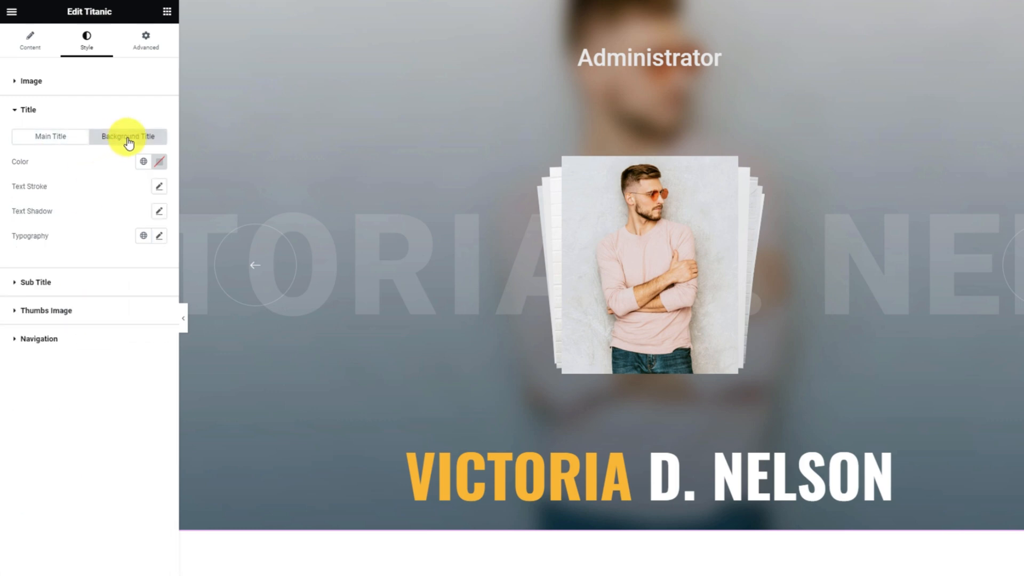
click(159, 164)
key(BackSpace)
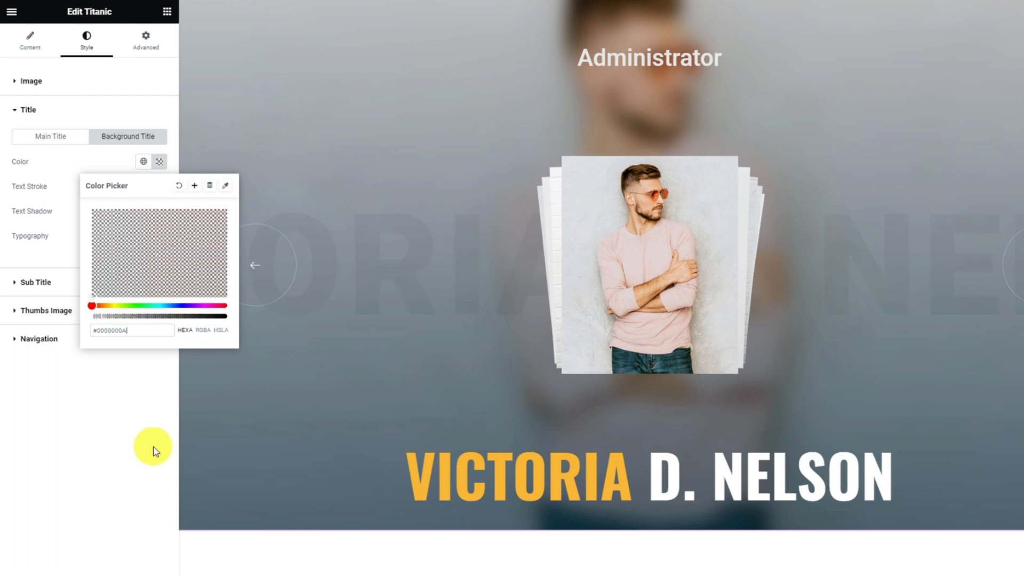
click(72, 161)
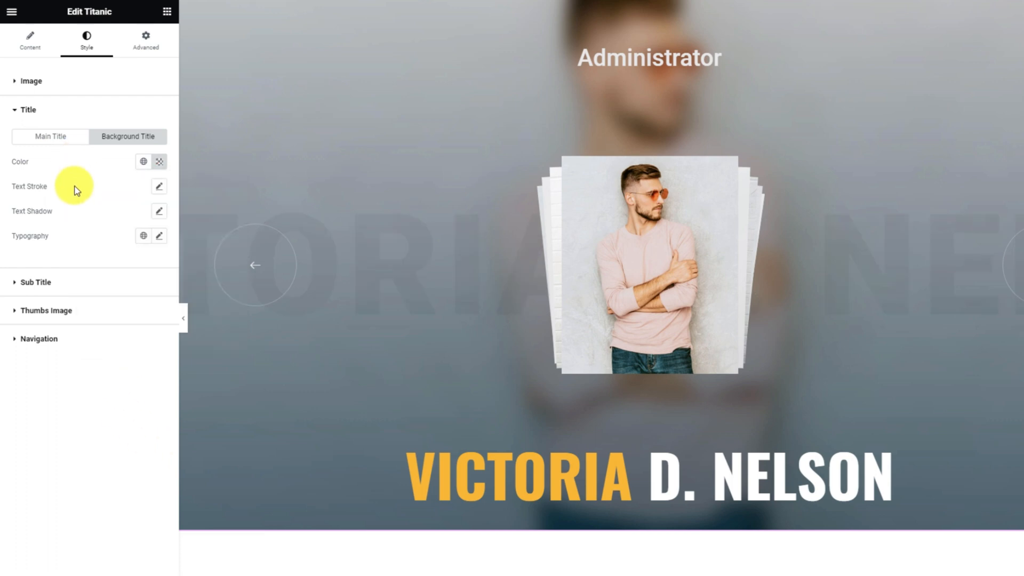
- Set the background title's typography to the Oswald font family at 300 px
click(158, 236)
click(122, 299)
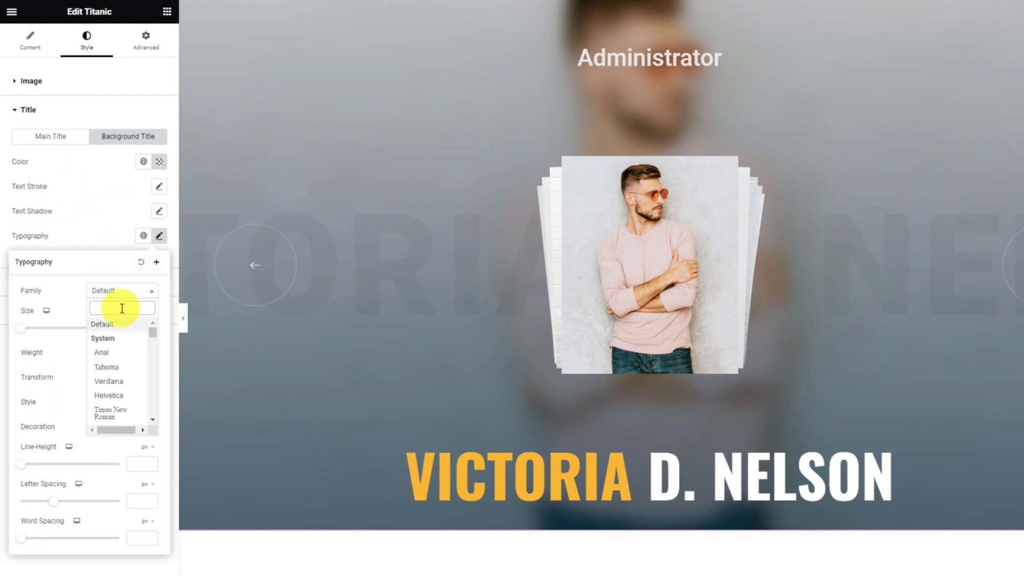
text(osw)
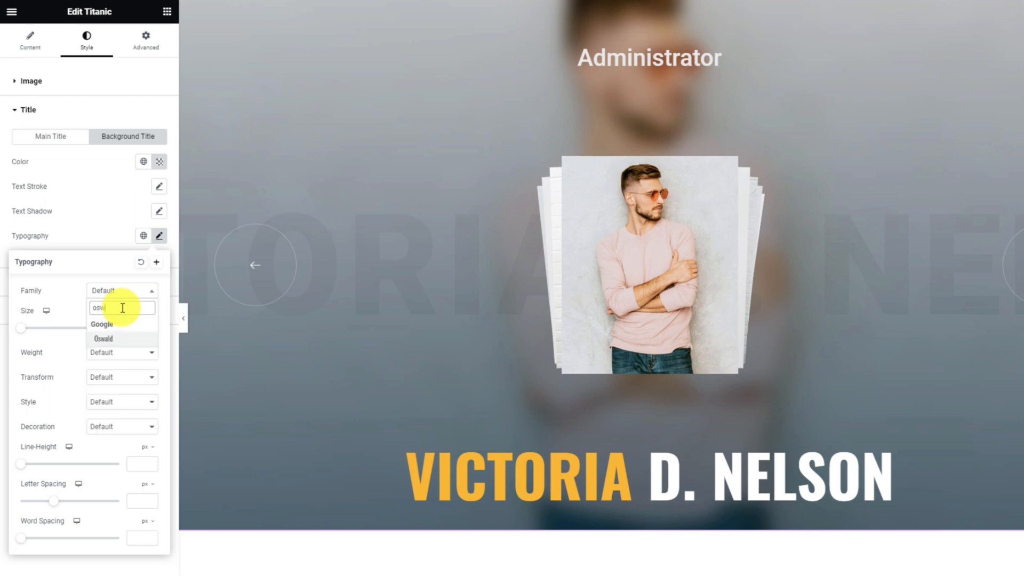
click(110, 340)
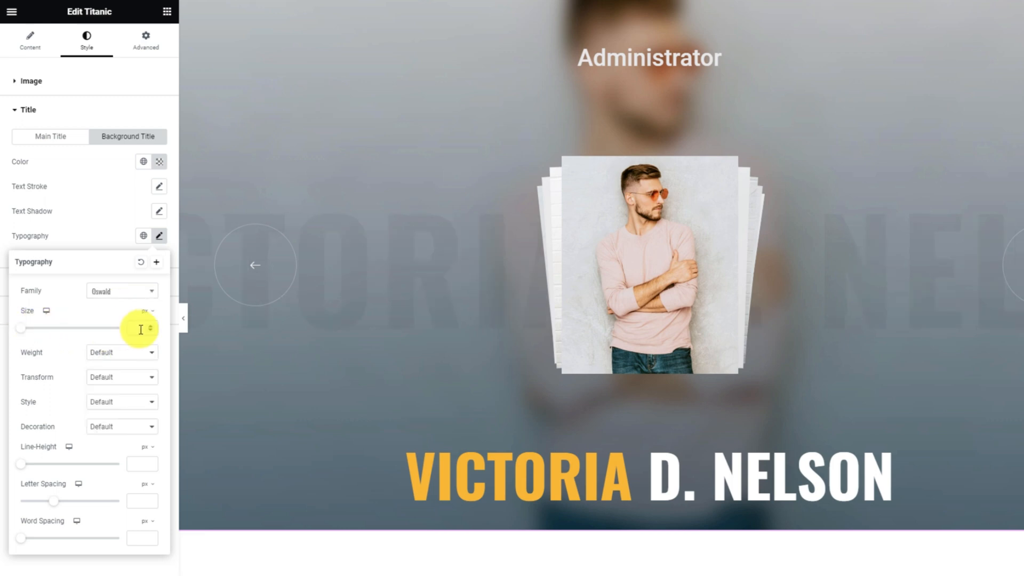
text(300)
- Give the background title a weight of 900 (Black), an Uppercase transform and wider letter spacing
click(100, 352)
click(98, 436)
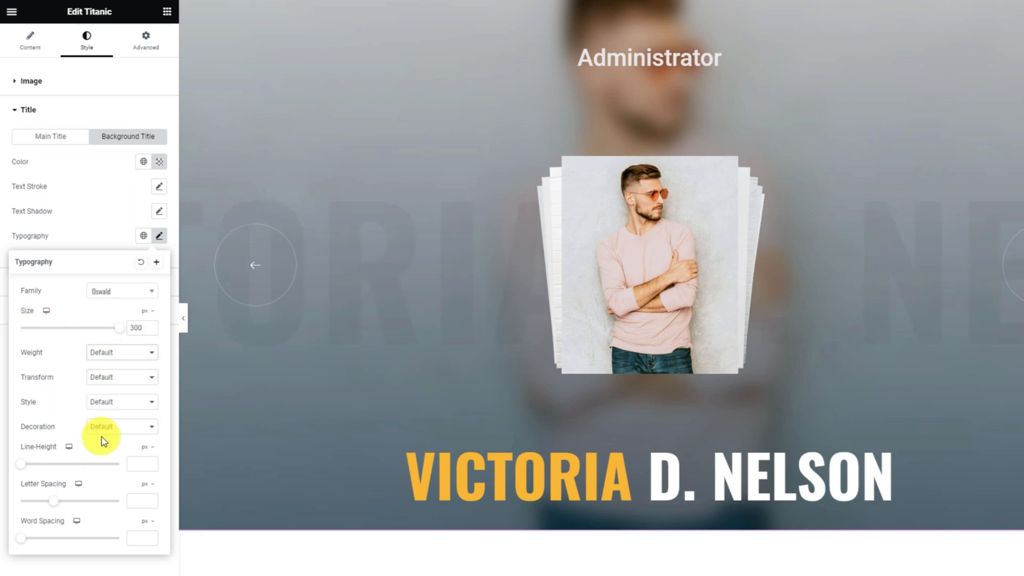
click(122, 377)
click(104, 397)
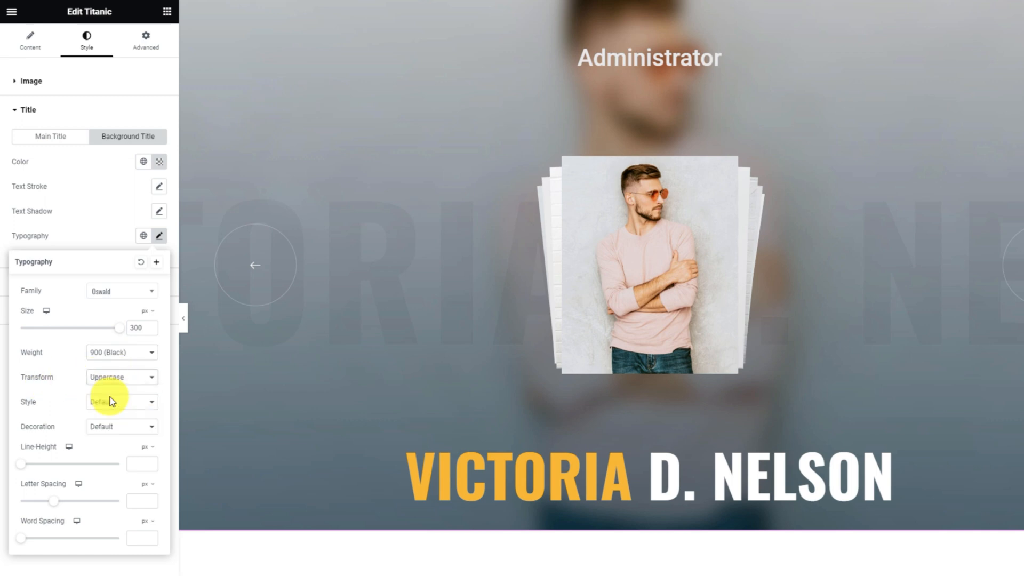
drag(56, 502, 117, 489)
click(73, 240)
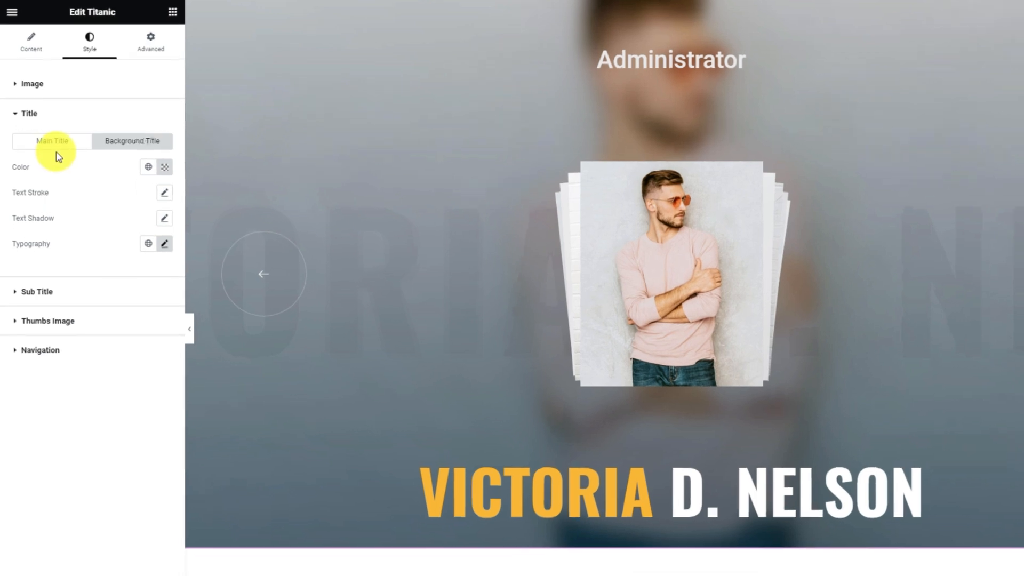
- Unlink the subtitle's margin values and set its top margin to 100 px
click(44, 279)
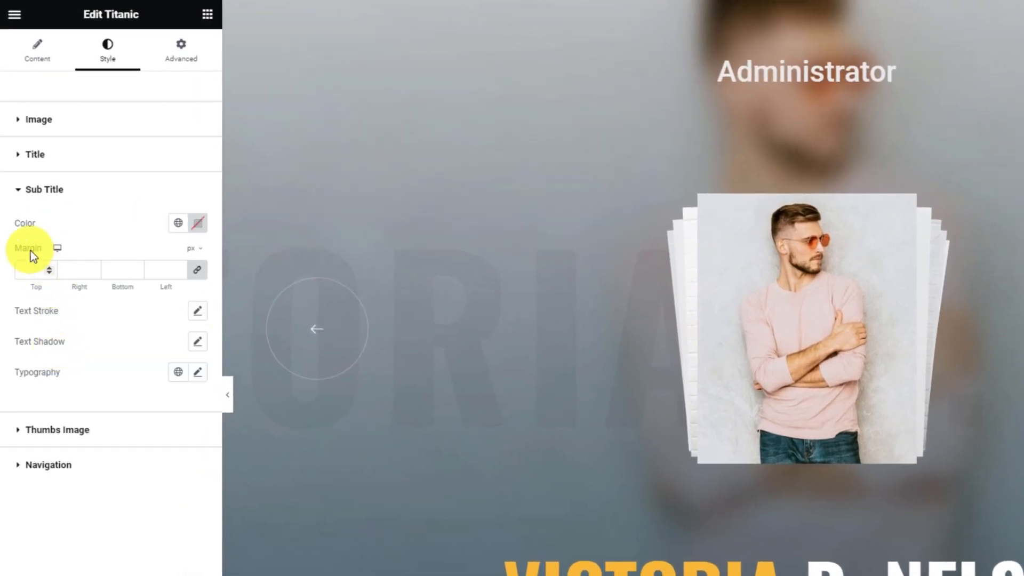
click(197, 271)
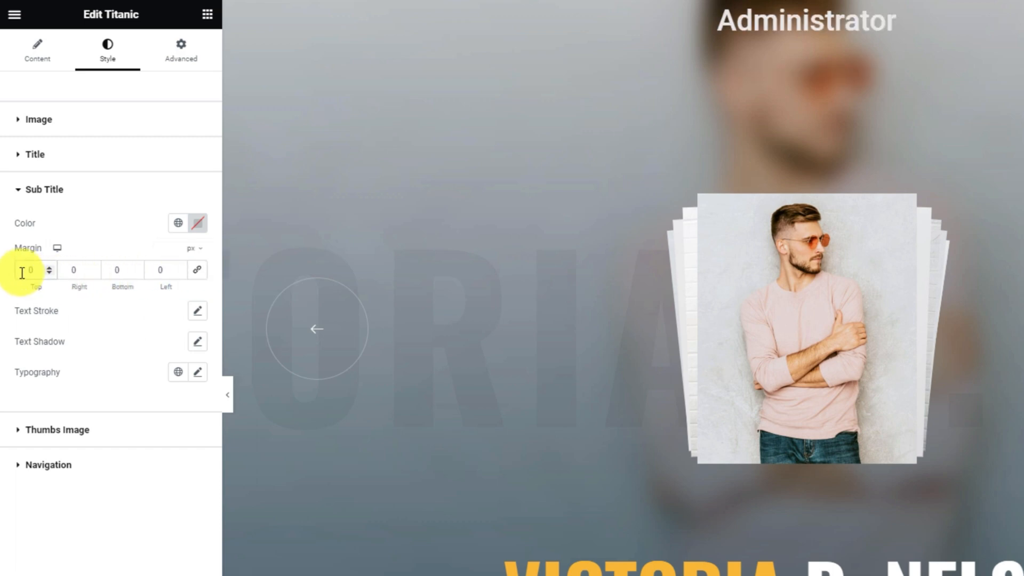
text(100)
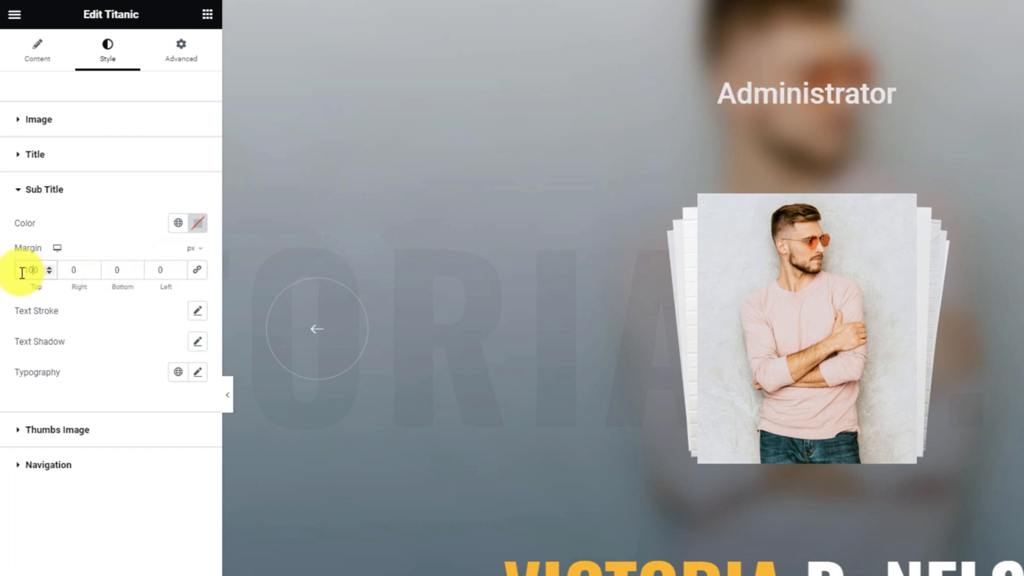
- Unlink the main title's margin values and set its bottom margin to 70 px
click(82, 154)
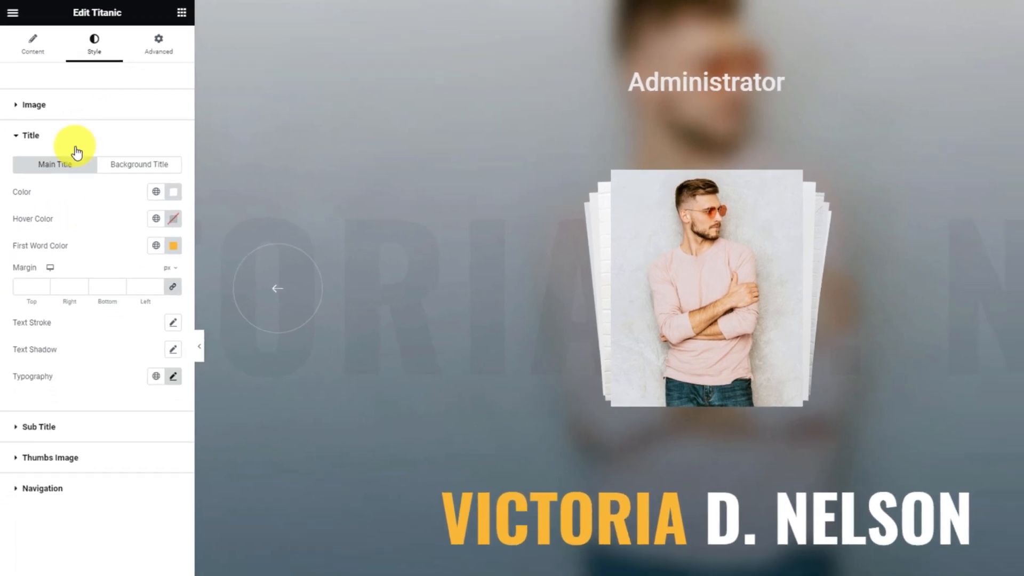
click(173, 287)
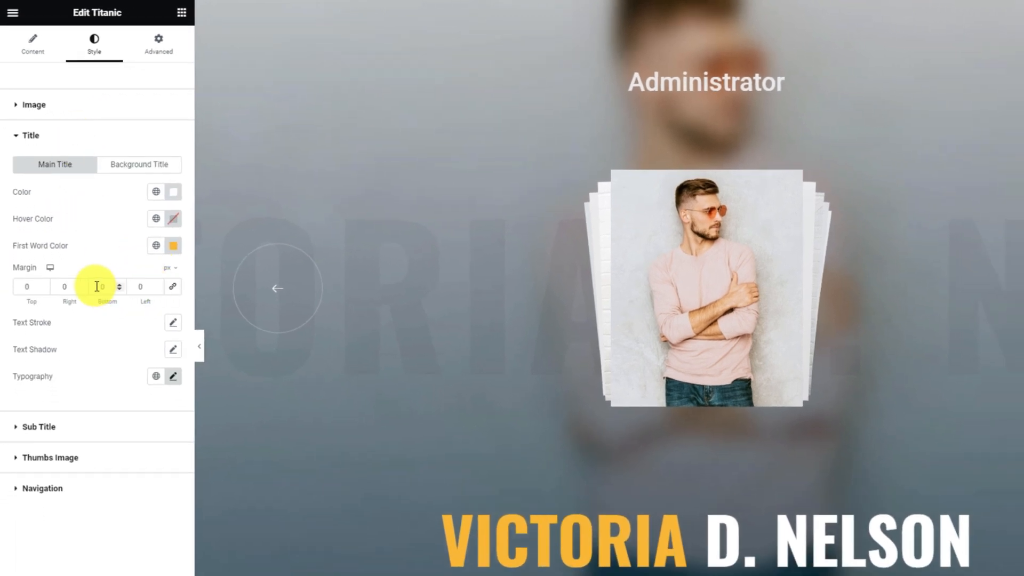
text(70)
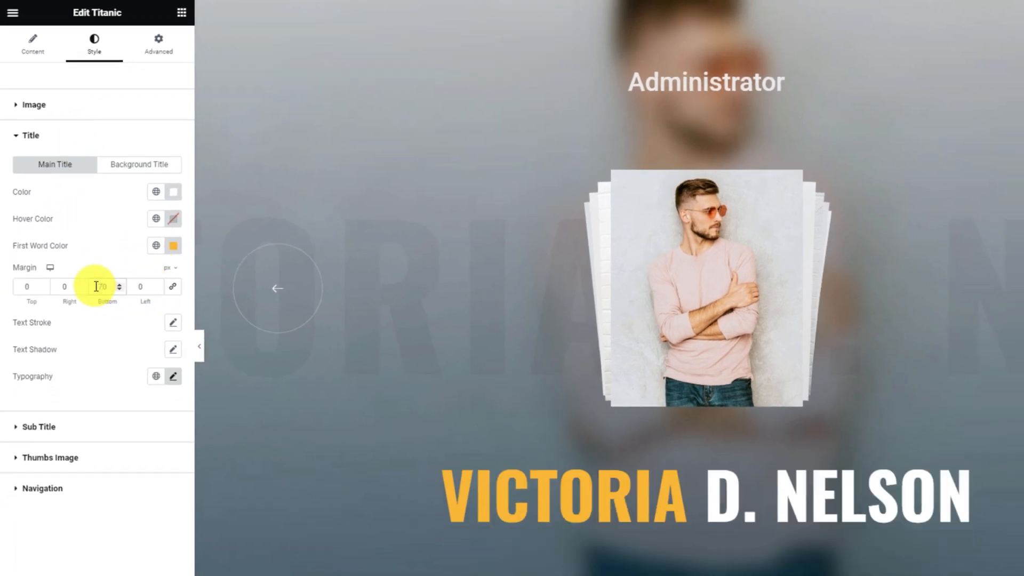
- Set the subtitle's typography to the Oswald font family at 36 px
click(65, 137)
click(68, 168)
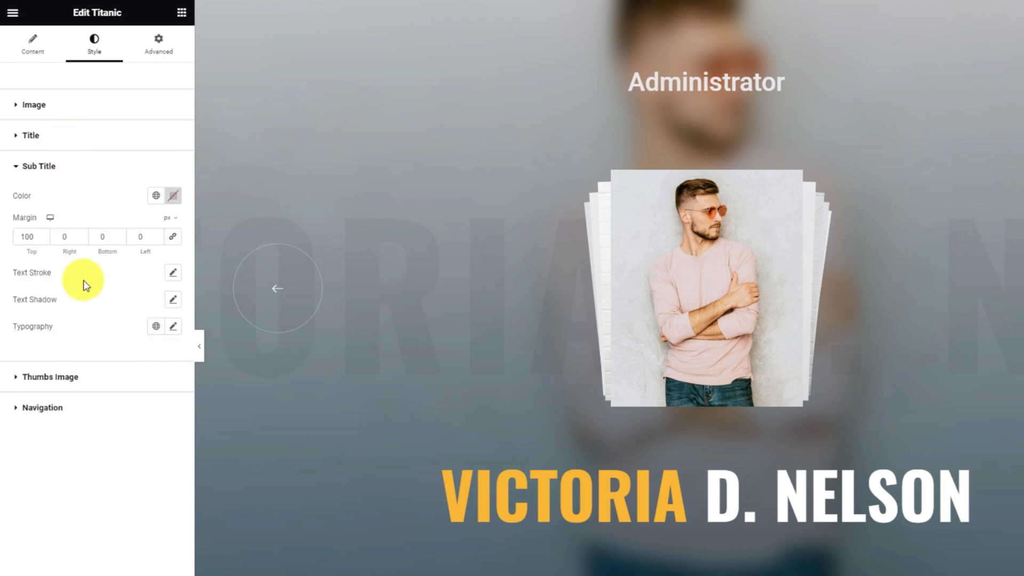
click(173, 327)
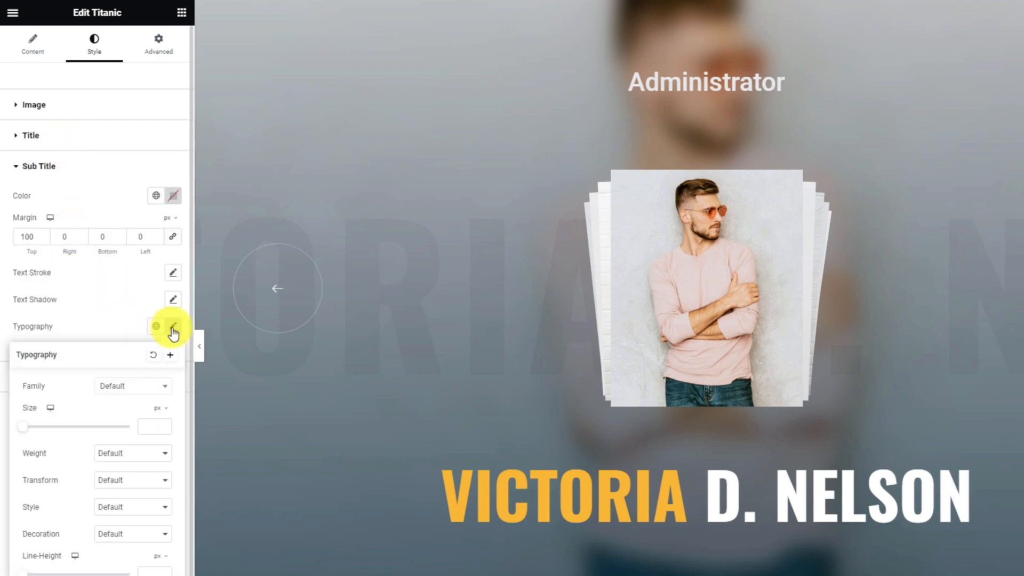
click(130, 386)
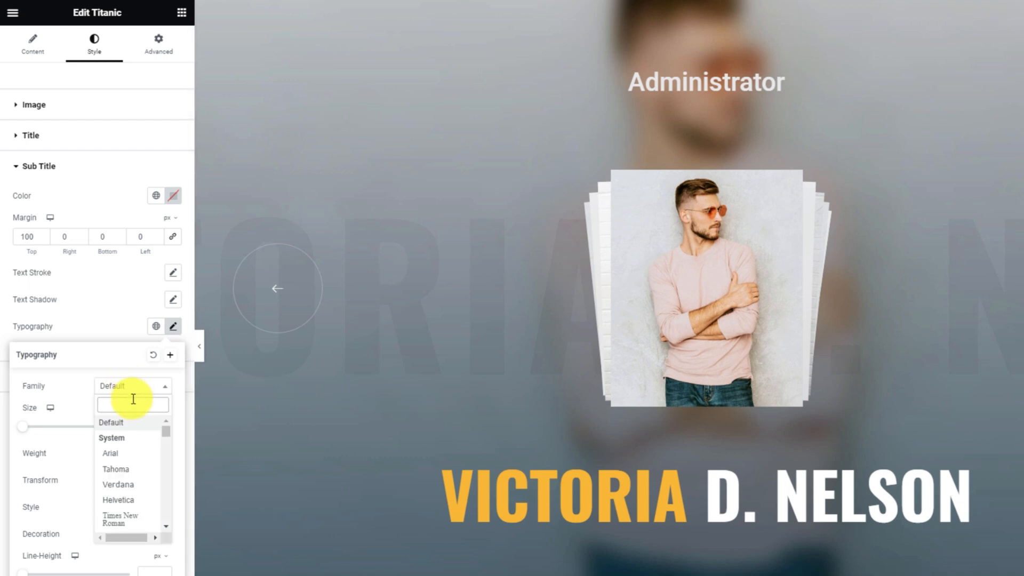
text(oswa)
click(129, 441)
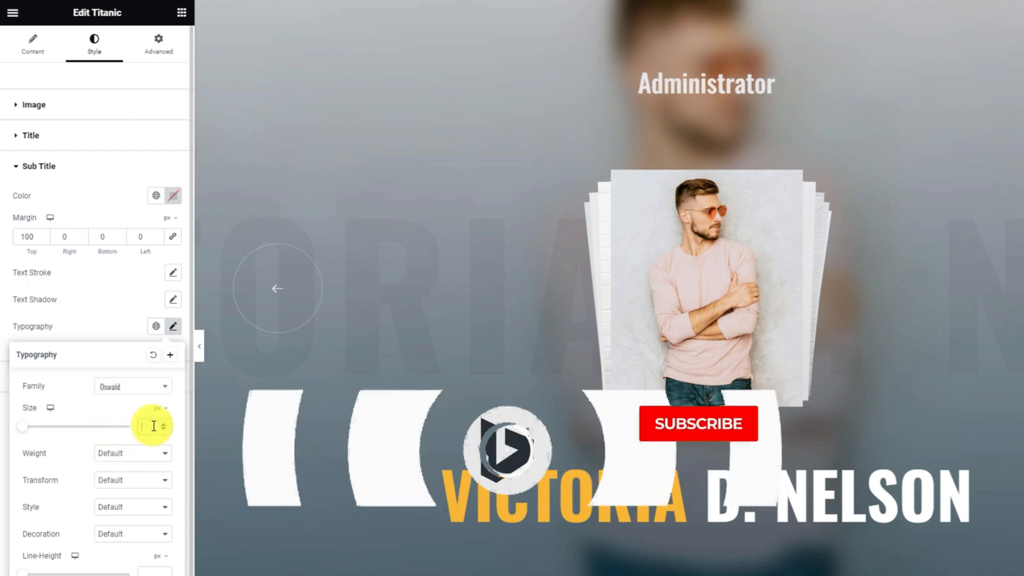
click(154, 427)
text(36)
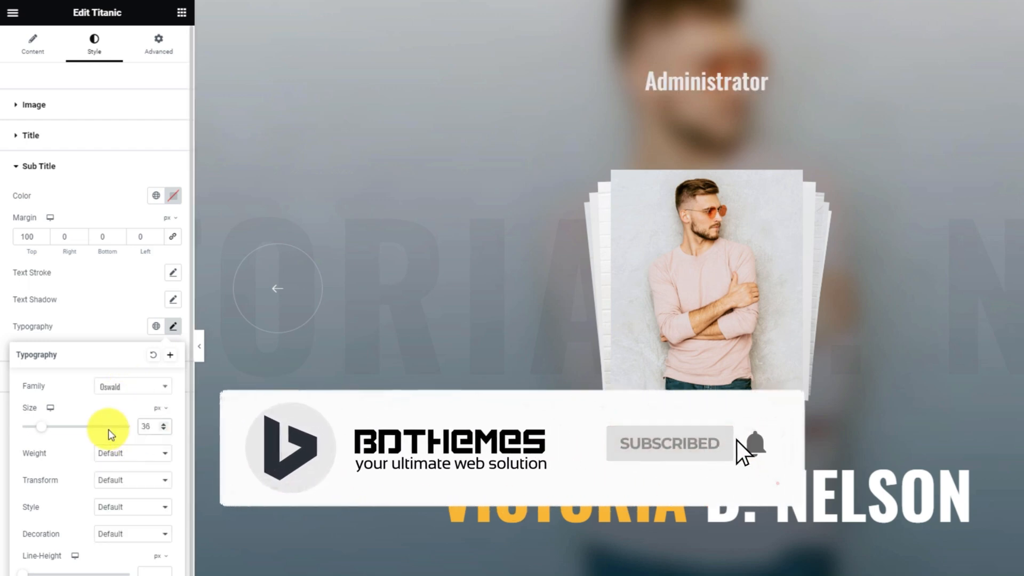
- Give the subtitle a weight of 500 (Medium) and an Uppercase transform
click(107, 453)
click(111, 507)
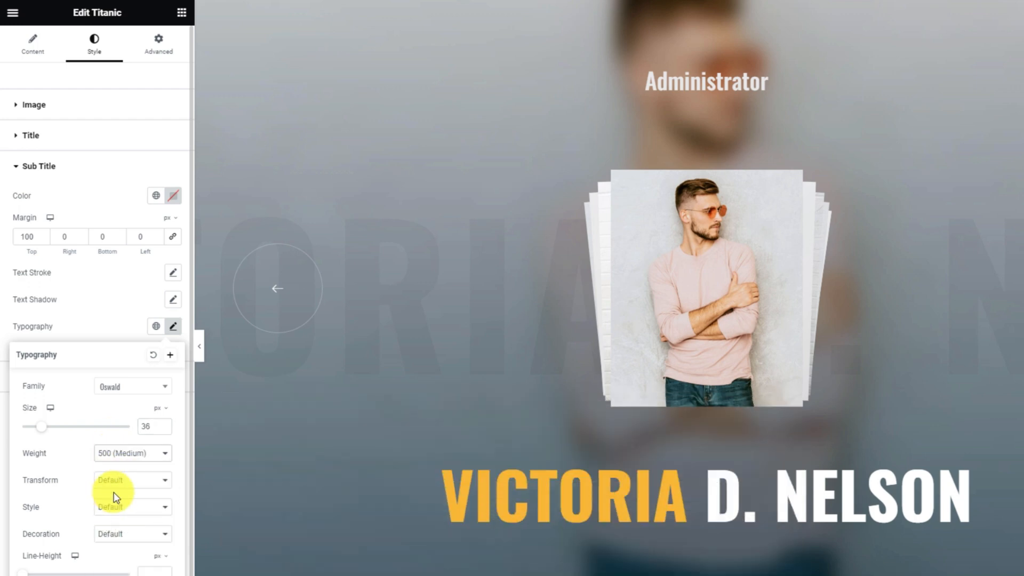
click(119, 480)
click(120, 510)
click(112, 315)
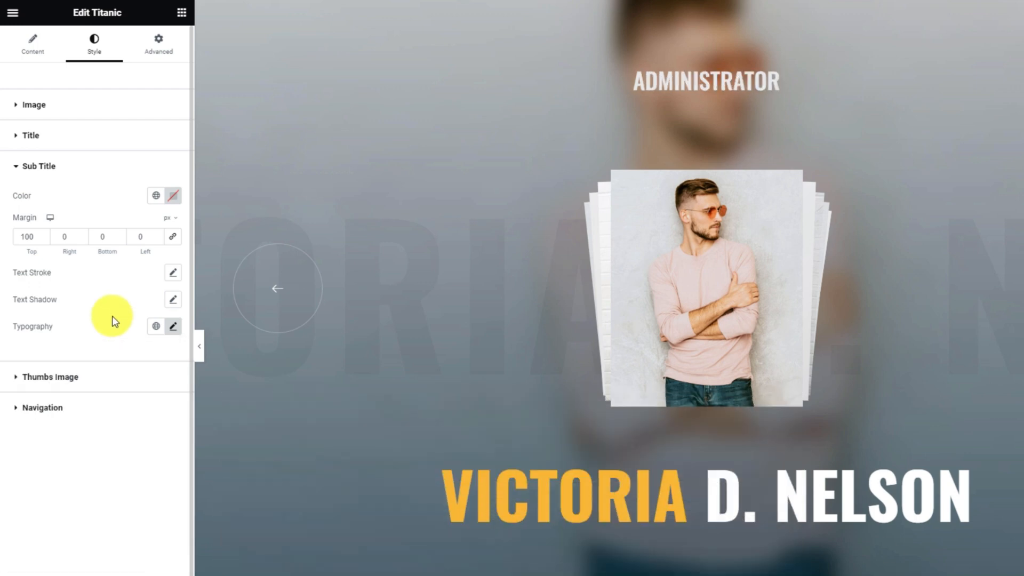
- Change the navigation arrows icon to Style 8 in the slider's styling
click(89, 385)
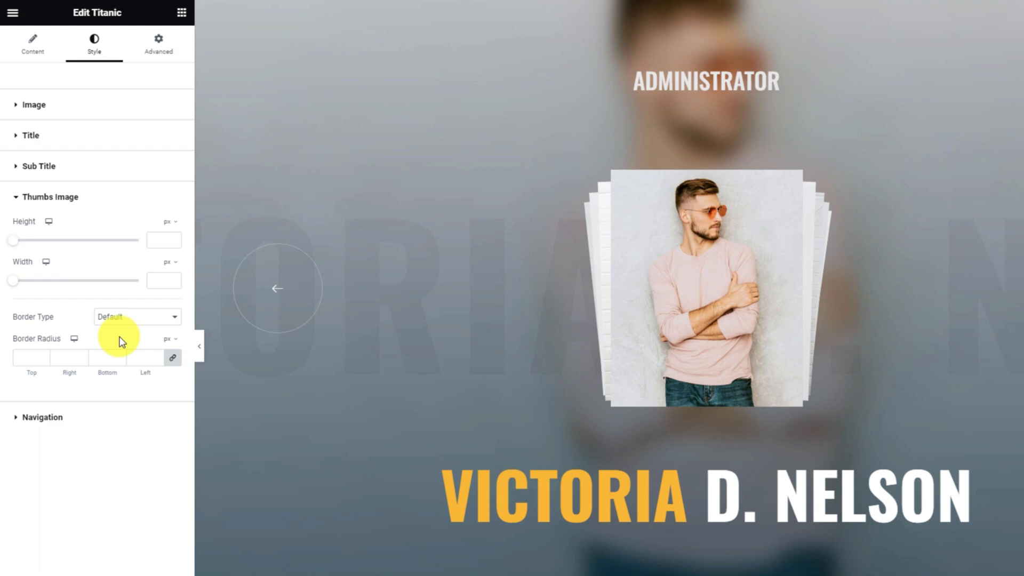
click(62, 418)
click(131, 281)
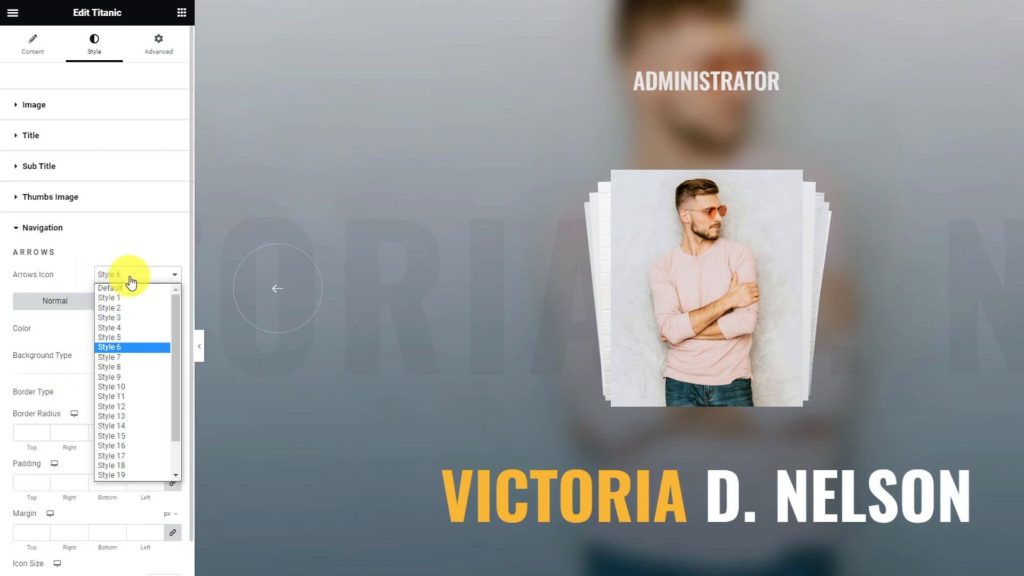
scroll(131, 365, down, 2)
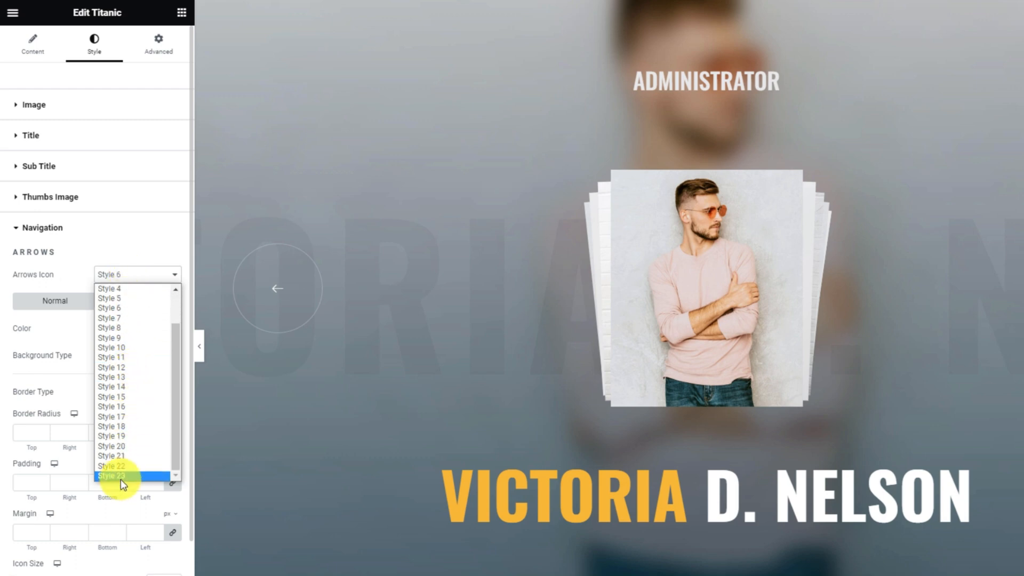
click(128, 327)
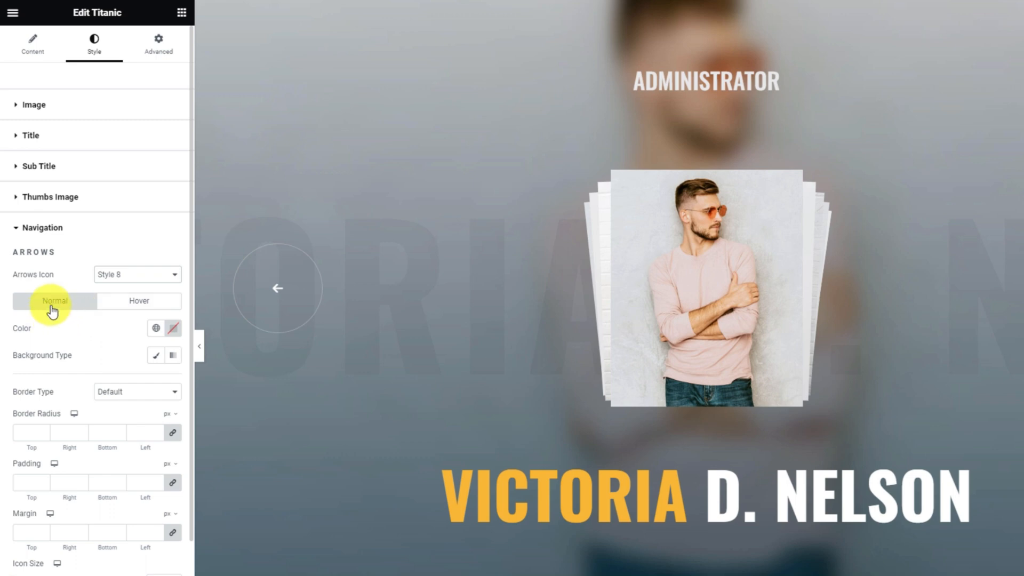
- Give the navigation arrows a solid border 1 px wide on all sides and set a custom border color
click(119, 391)
click(119, 416)
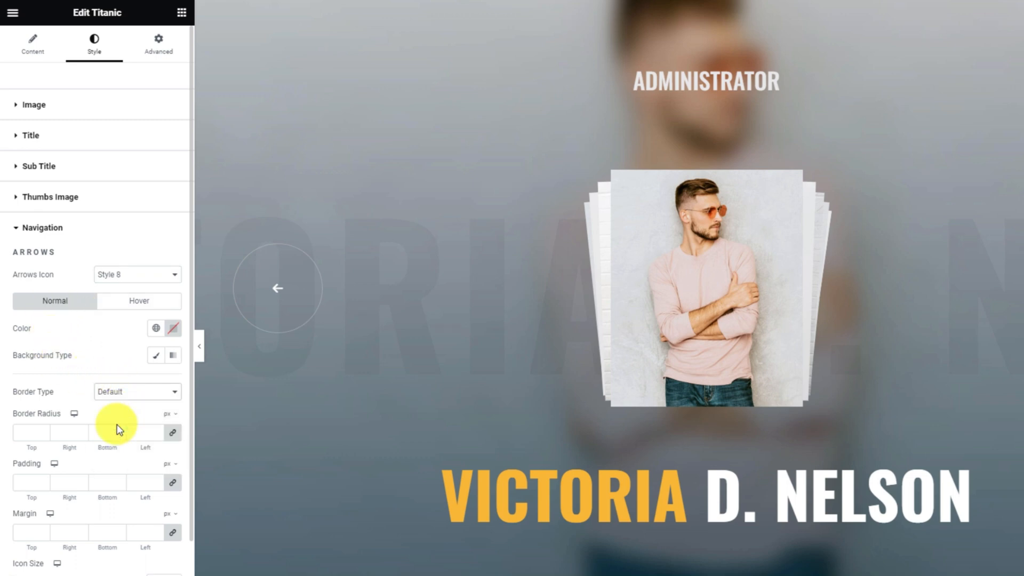
text(1)
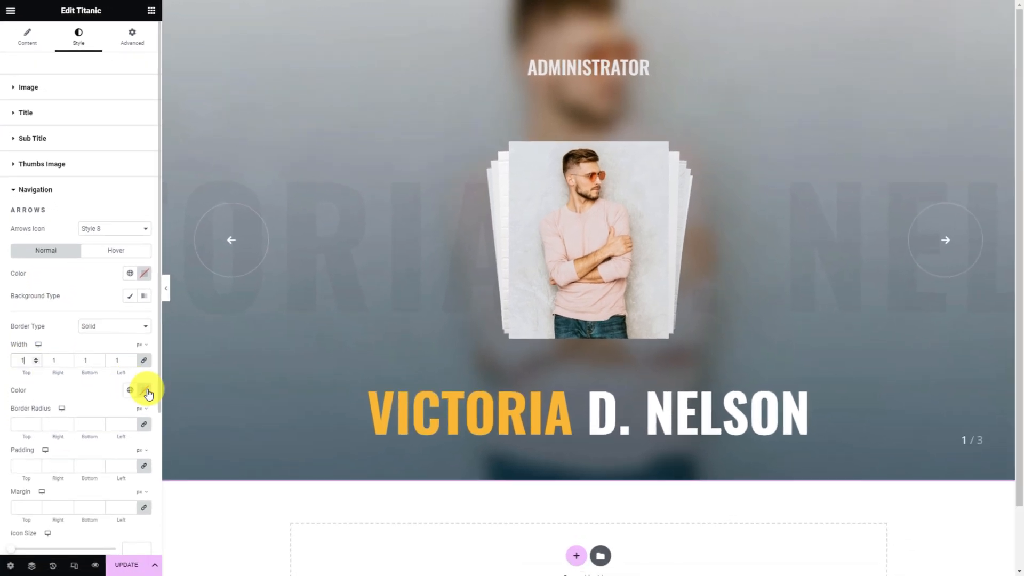
click(173, 469)
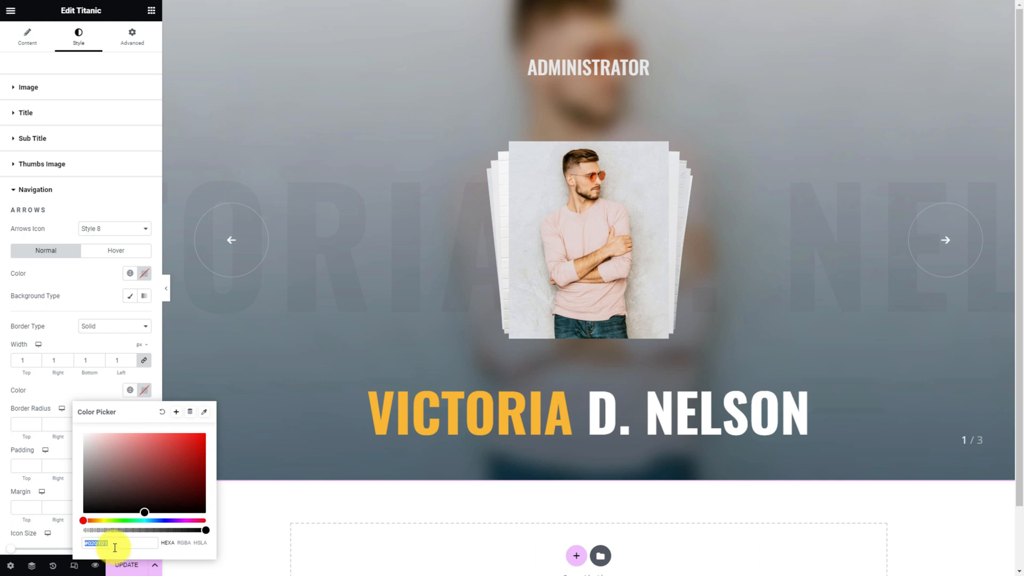
click(89, 385)
- Set the navigation arrows' padding to 50 px on all sides and their icon size to 20
scroll(88, 385, down, 1)
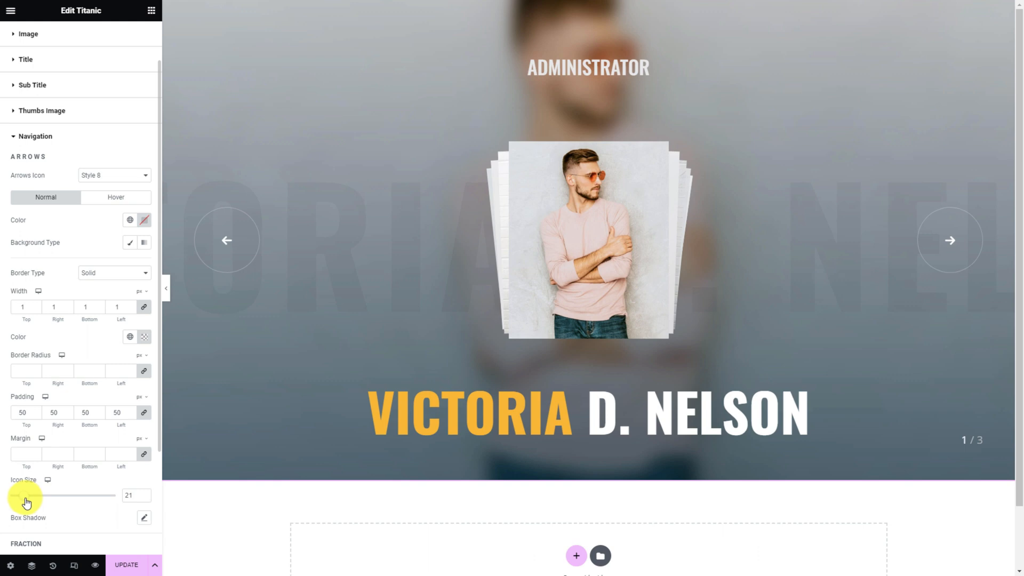
scroll(36, 485, down, 1)
scroll(36, 485, up, 1)
- Set the navigation arrows' hover color to #FFB737
click(128, 216)
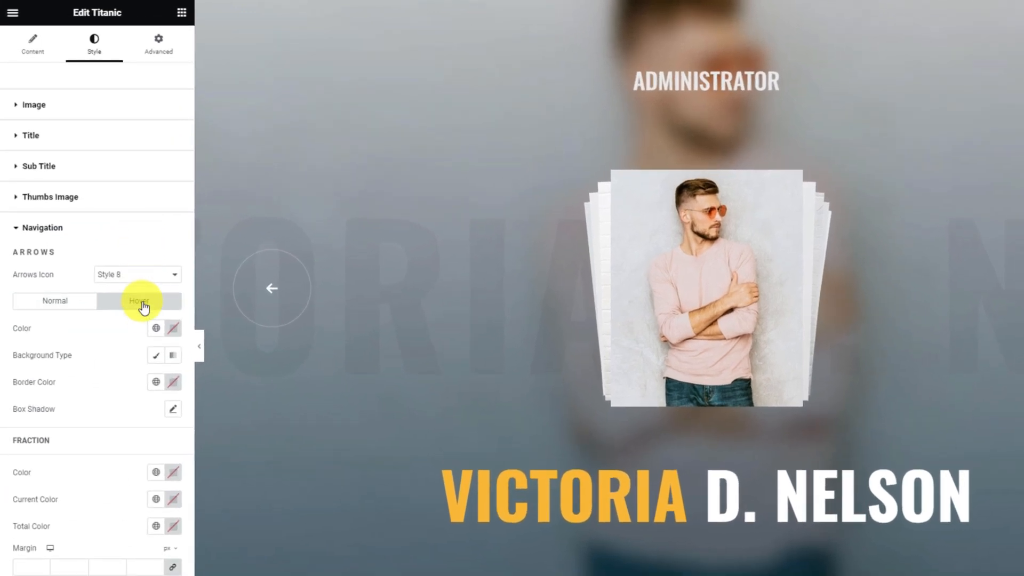
click(165, 335)
click(145, 508)
text(#FFB737)
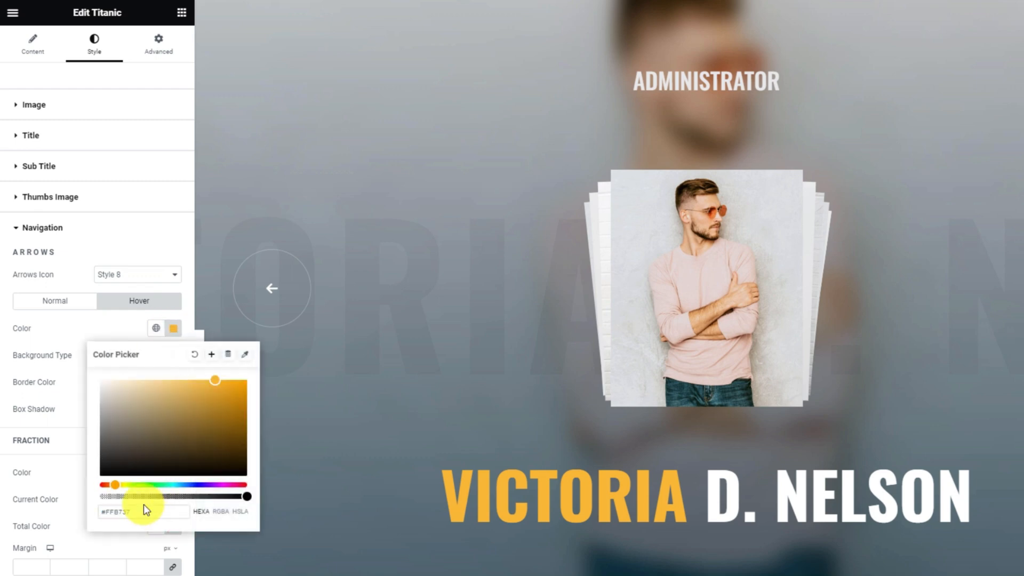
click(85, 373)
- Give the arrows' hover state a Classic background in white
click(156, 355)
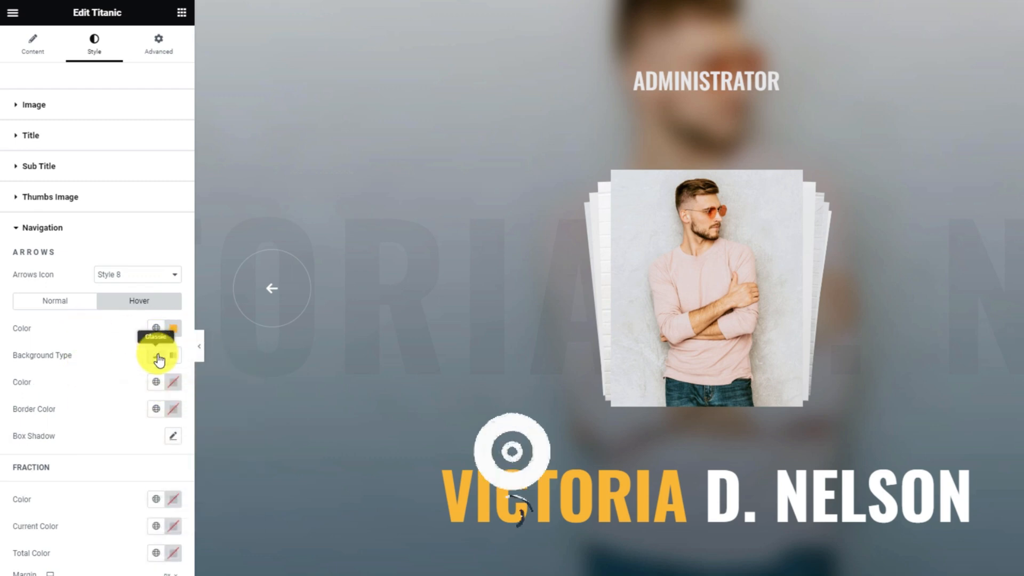
click(173, 382)
drag(169, 467, 88, 421)
click(101, 374)
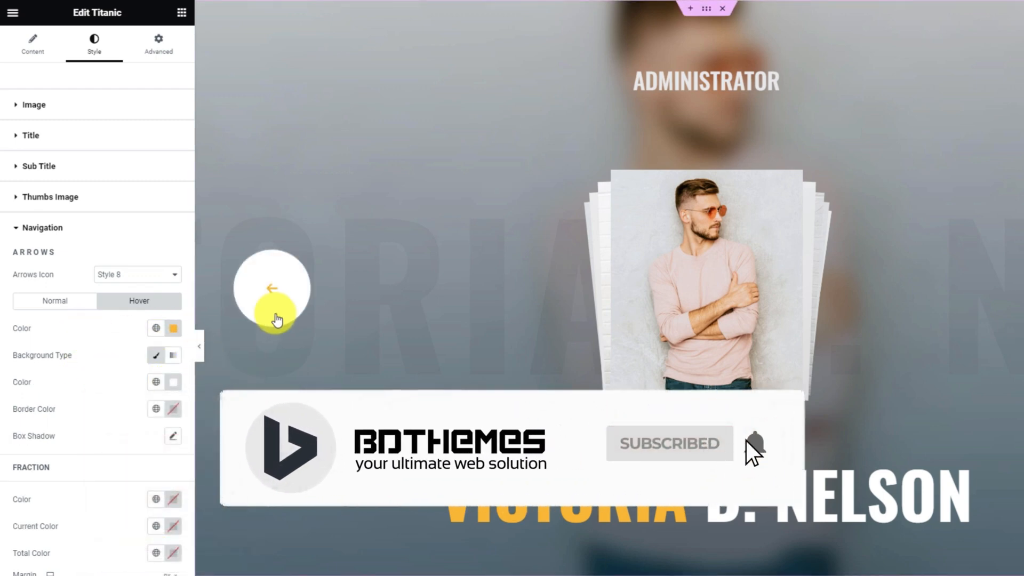
- Set the slide fraction counter's color to #FFFFFF
click(62, 302)
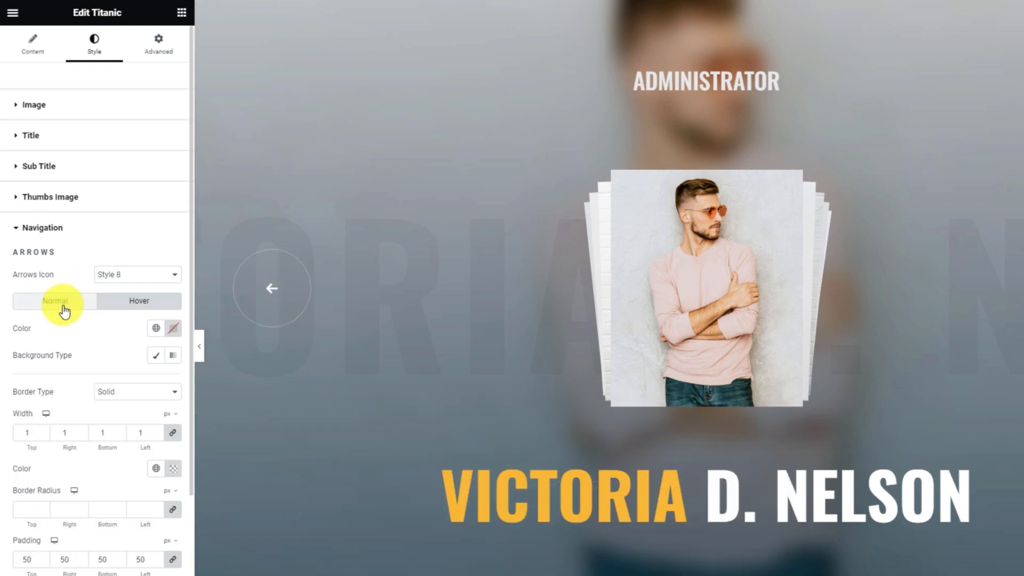
scroll(92, 474, down, 4)
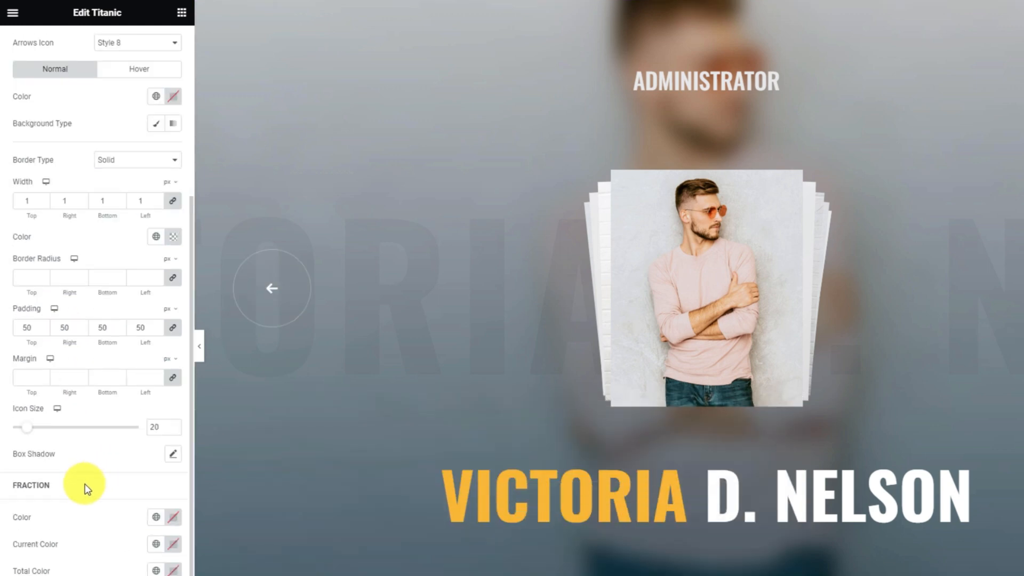
click(172, 520)
click(107, 369)
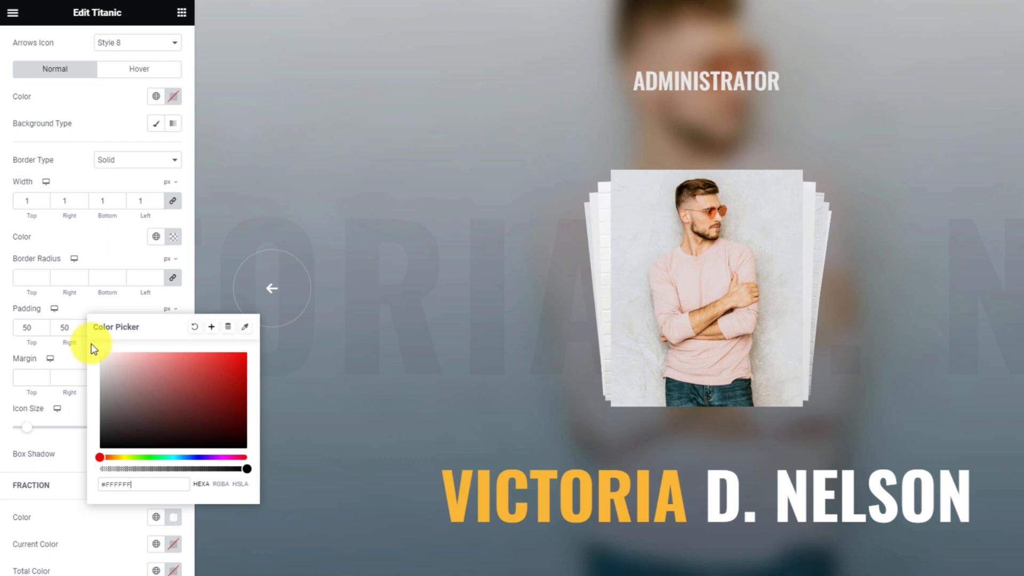
click(101, 536)
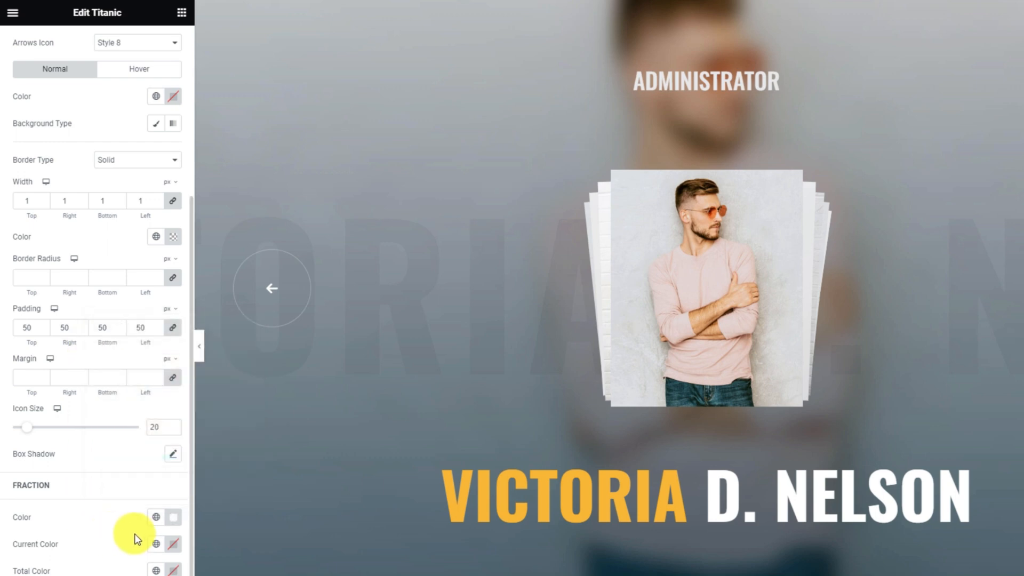
- Set the fraction counter's current number color to #FFB737
click(172, 545)
text(#FFB737)
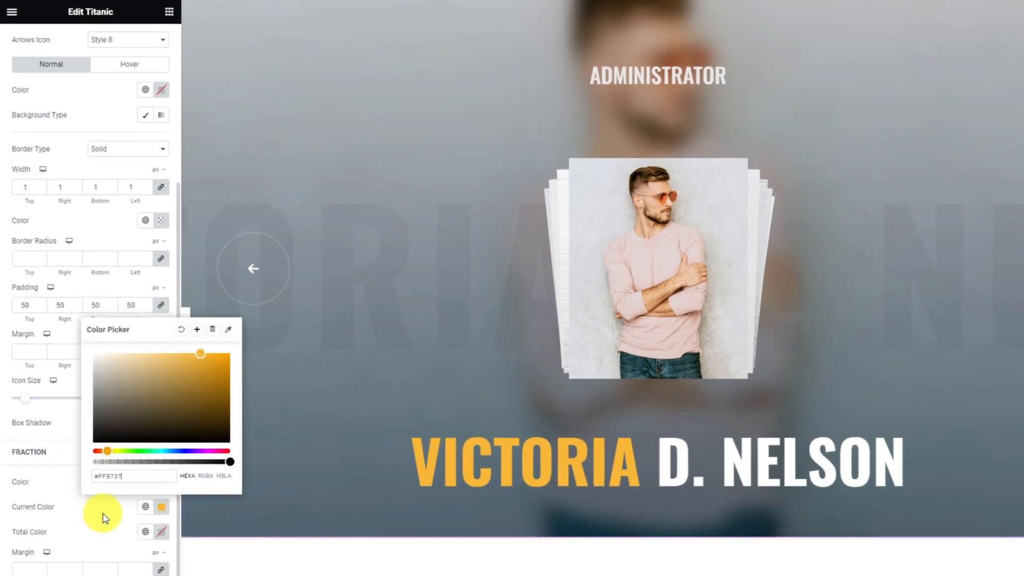
click(111, 552)
- Hide the editing panel and advance through all the slides to check the finished slider
click(200, 347)
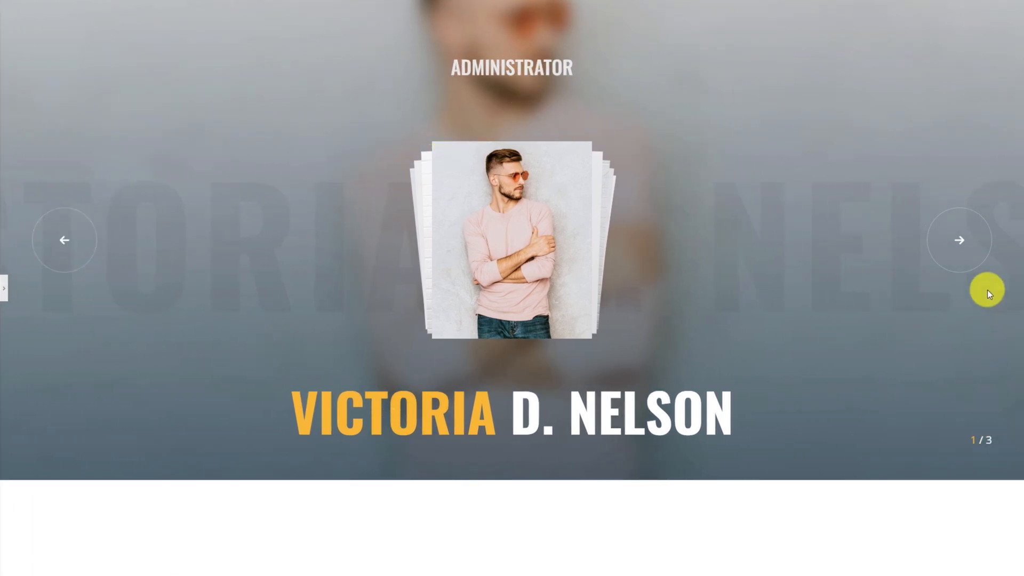
click(970, 251)
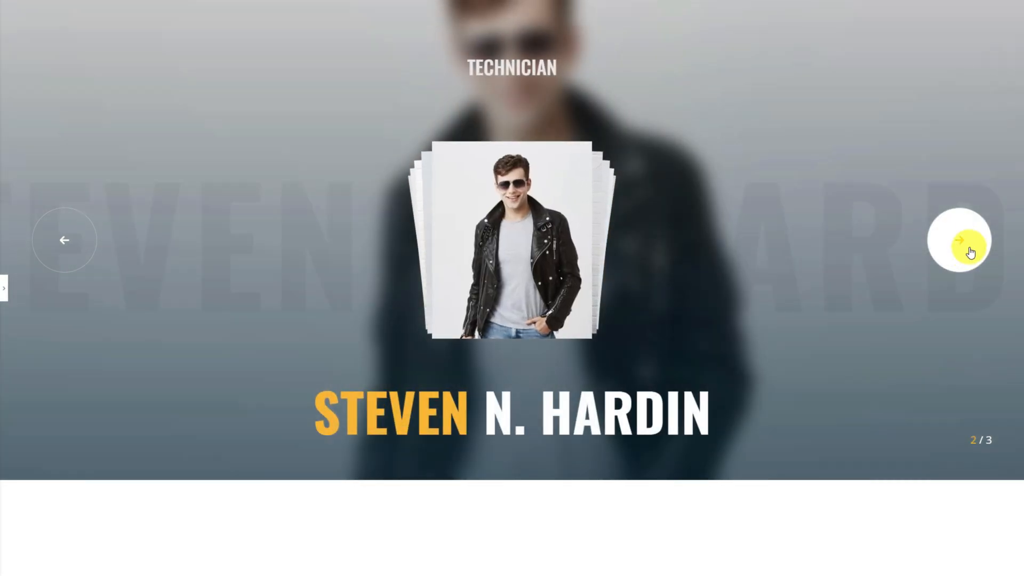
click(970, 251)
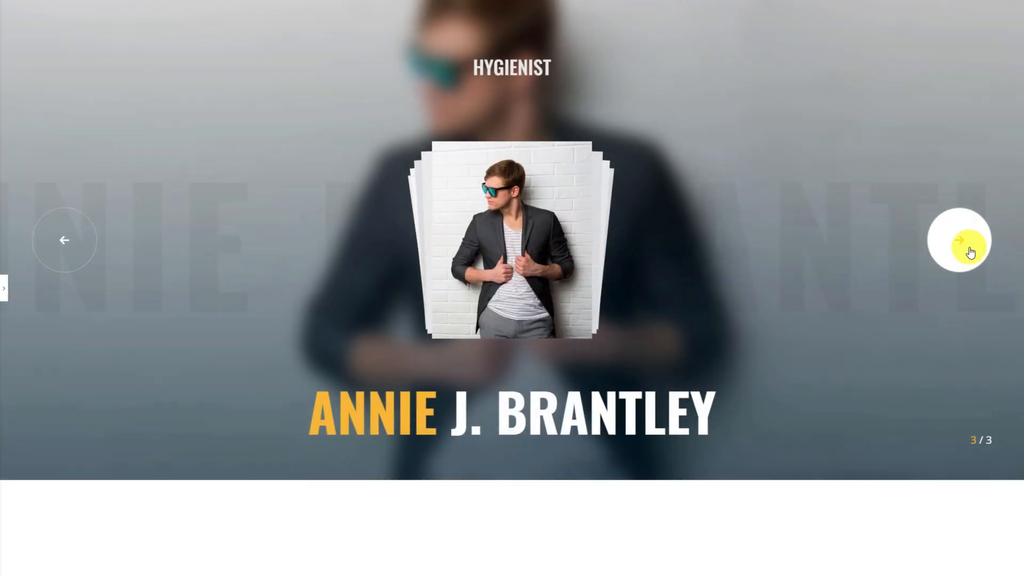
click(969, 251)
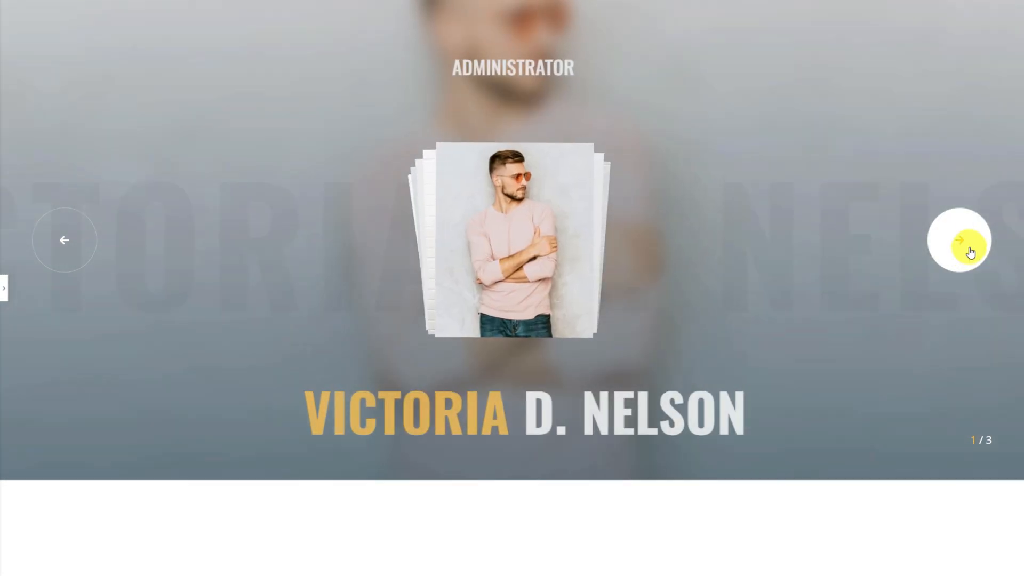